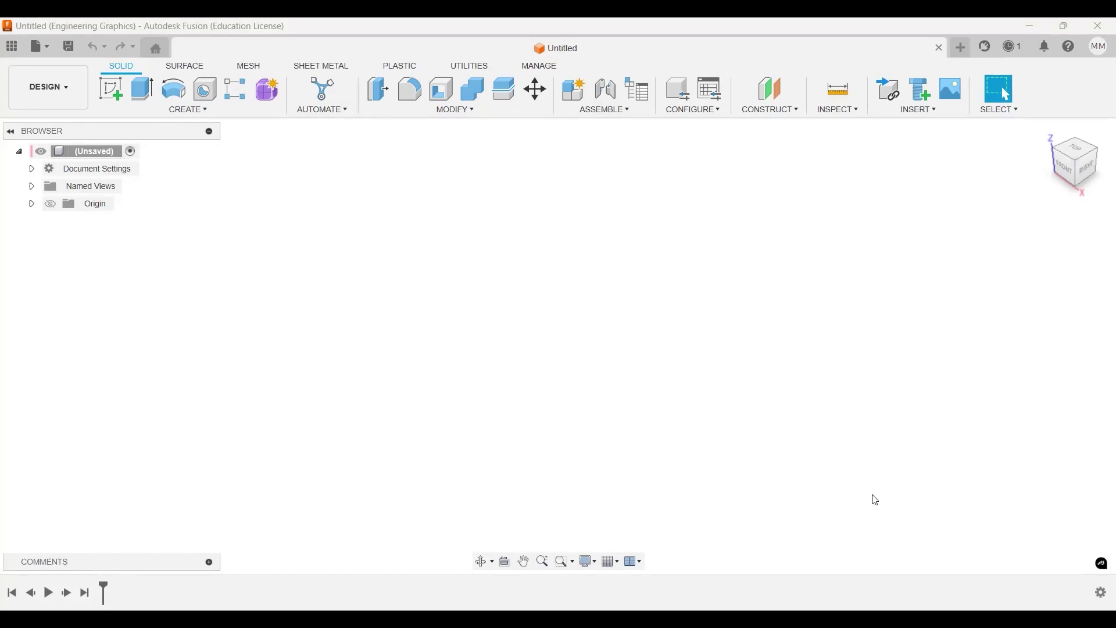
# Create a new component named 'Piston Head'.
pyautogui.click(388, 97)
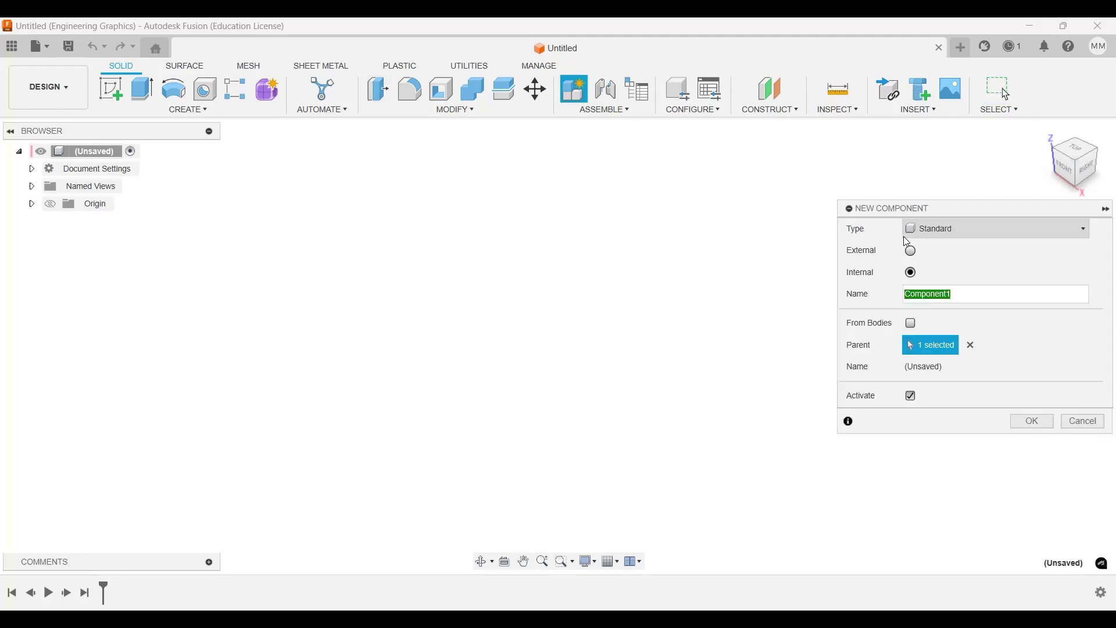
pyautogui.write('Piston Head')
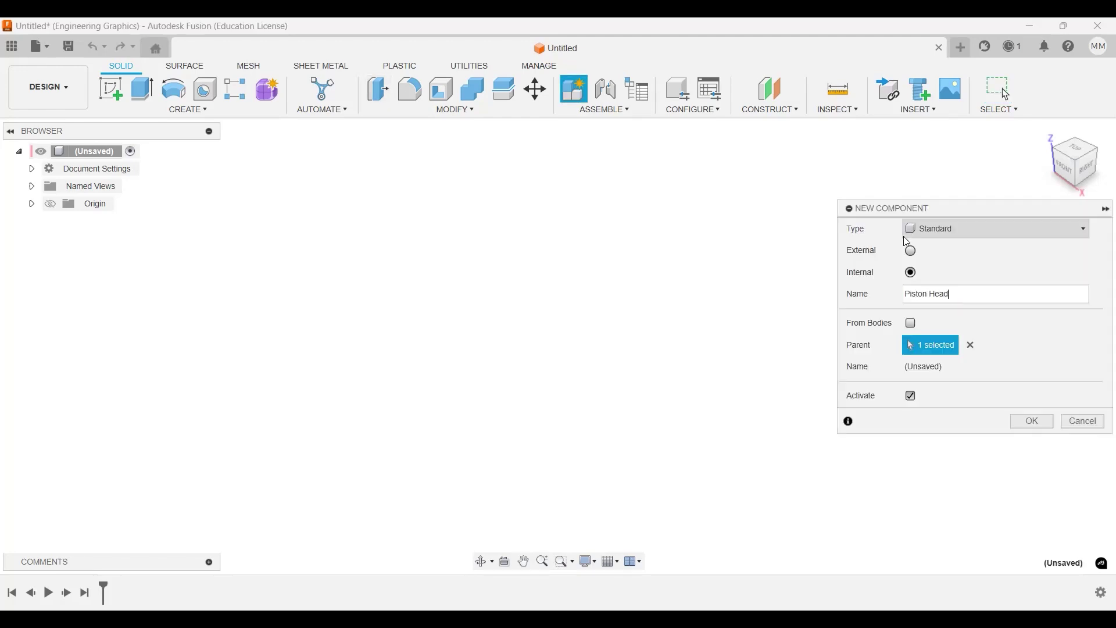
pyautogui.press('Return')
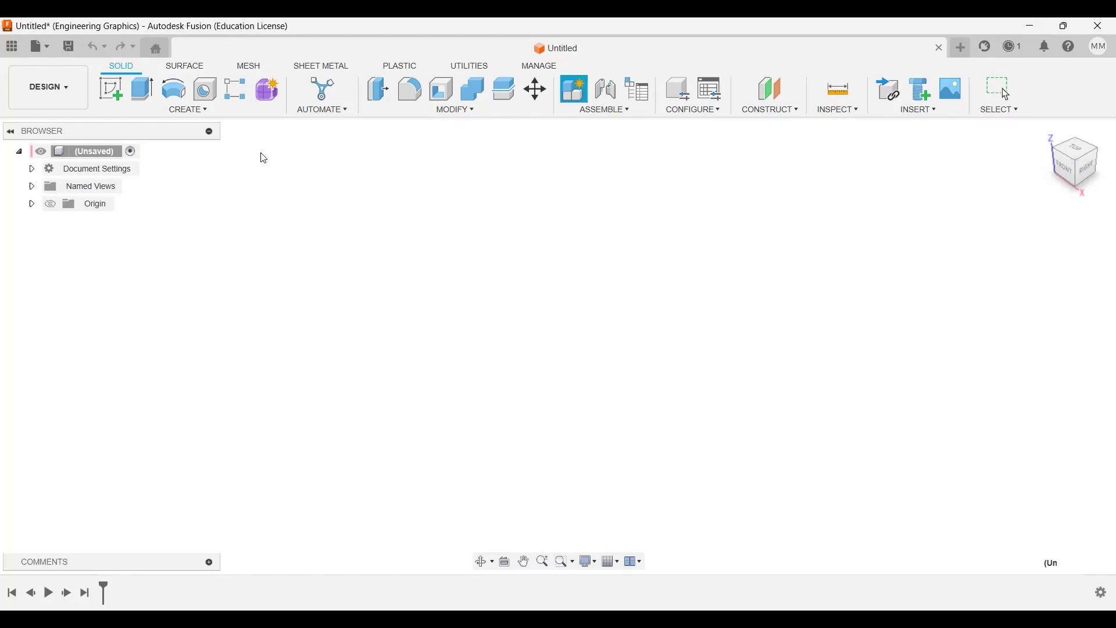
# Toggle the timeline's Component Color Swatch option off and back on.
pyautogui.click(1101, 592)
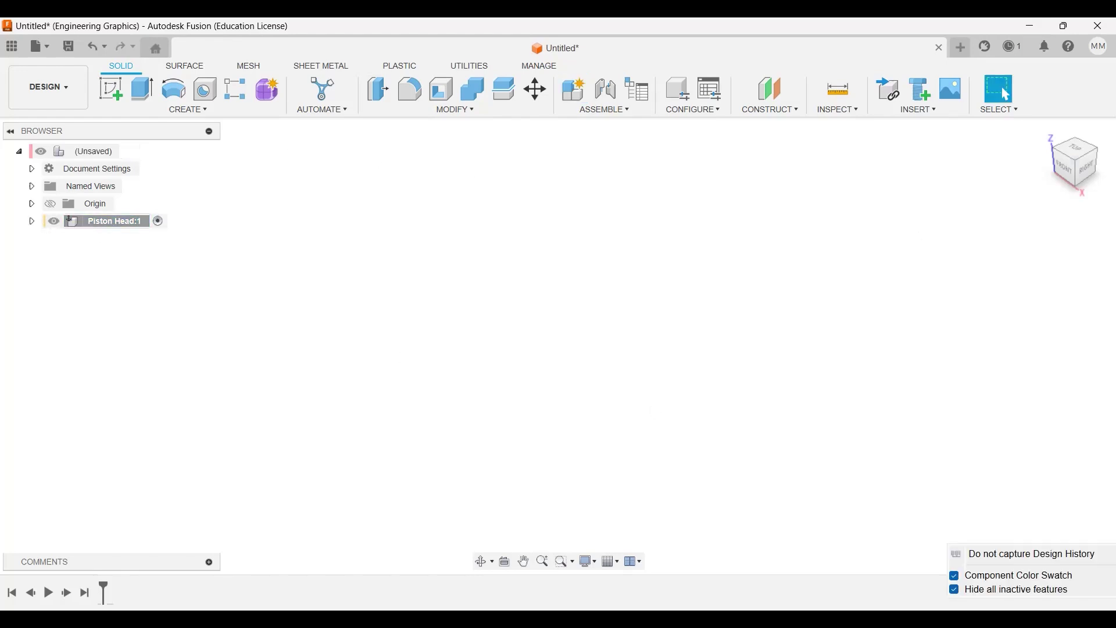
pyautogui.click(956, 582)
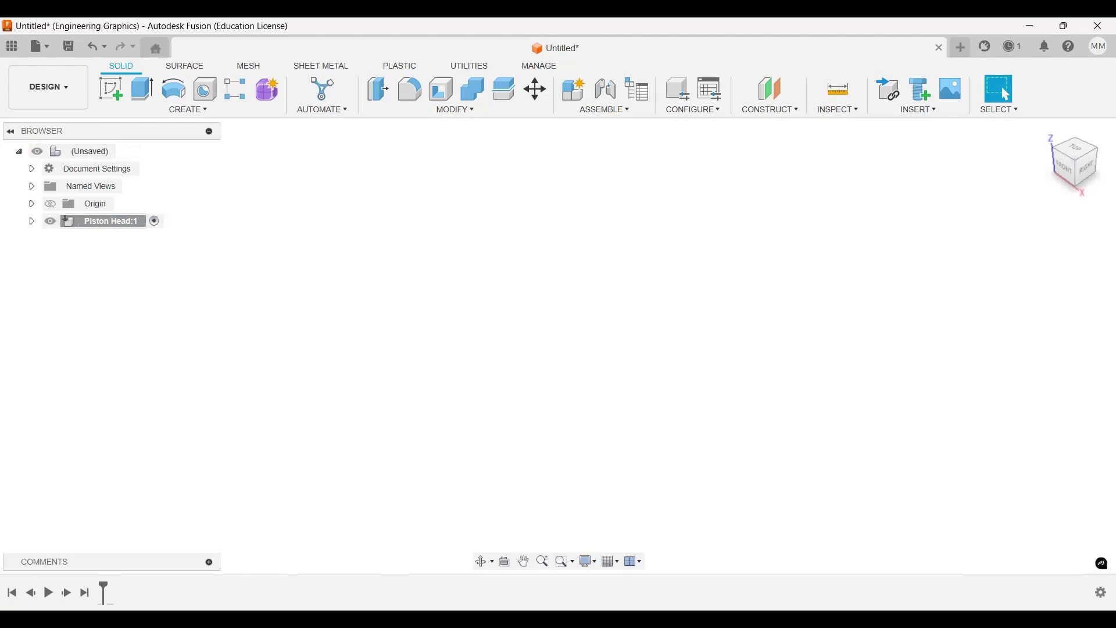
pyautogui.click(1100, 592)
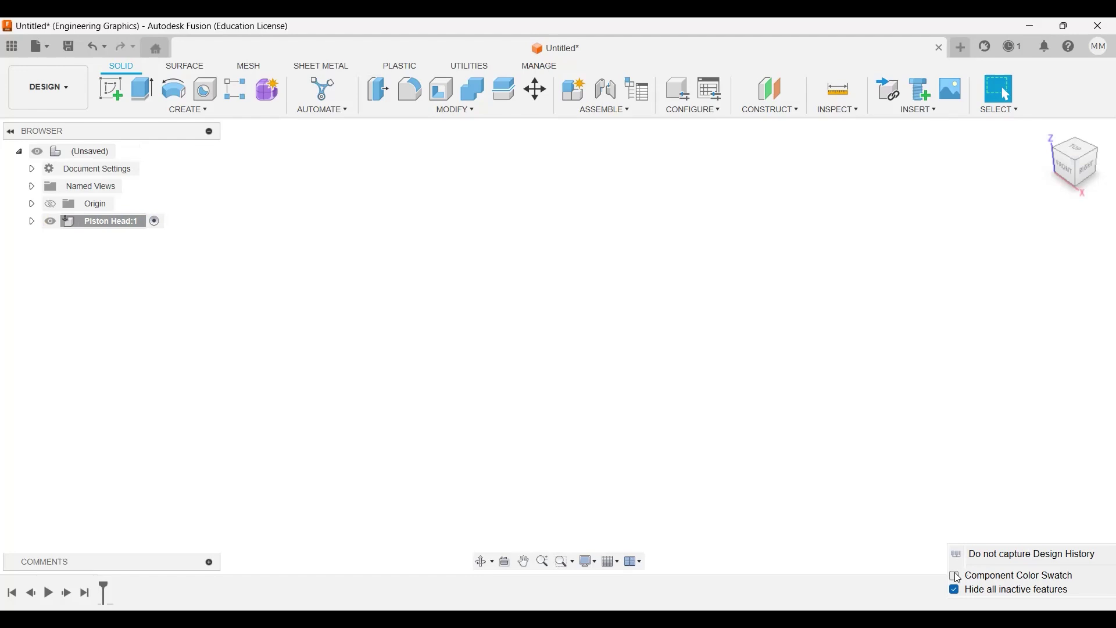
pyautogui.click(957, 577)
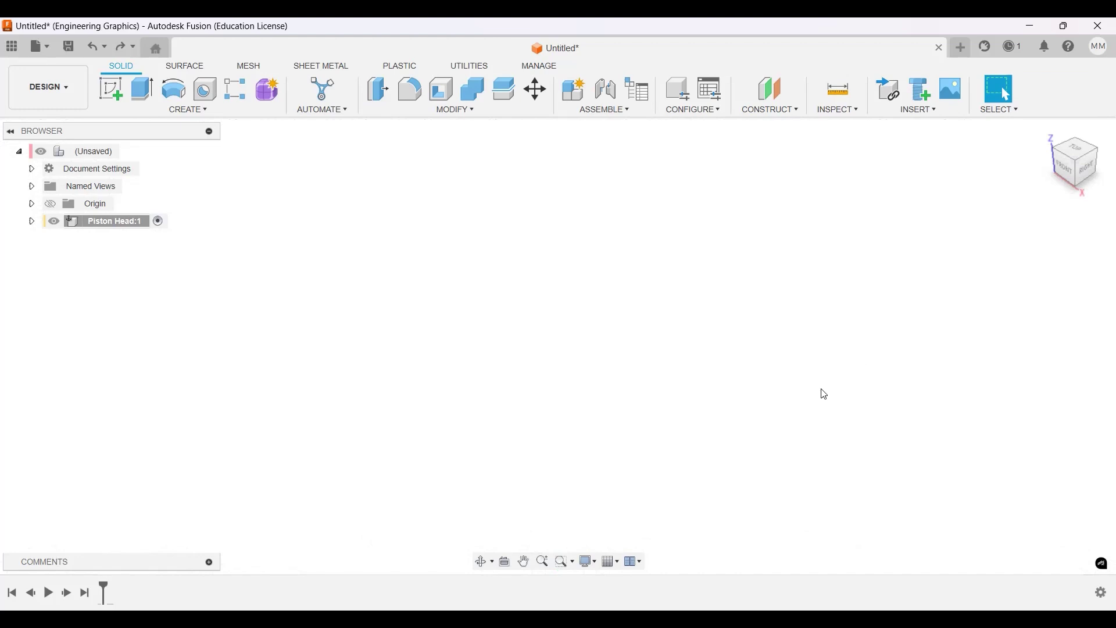
# Start a sketch on the front XZ plane and draw a rectangle from the origin.
pyautogui.click(122, 96)
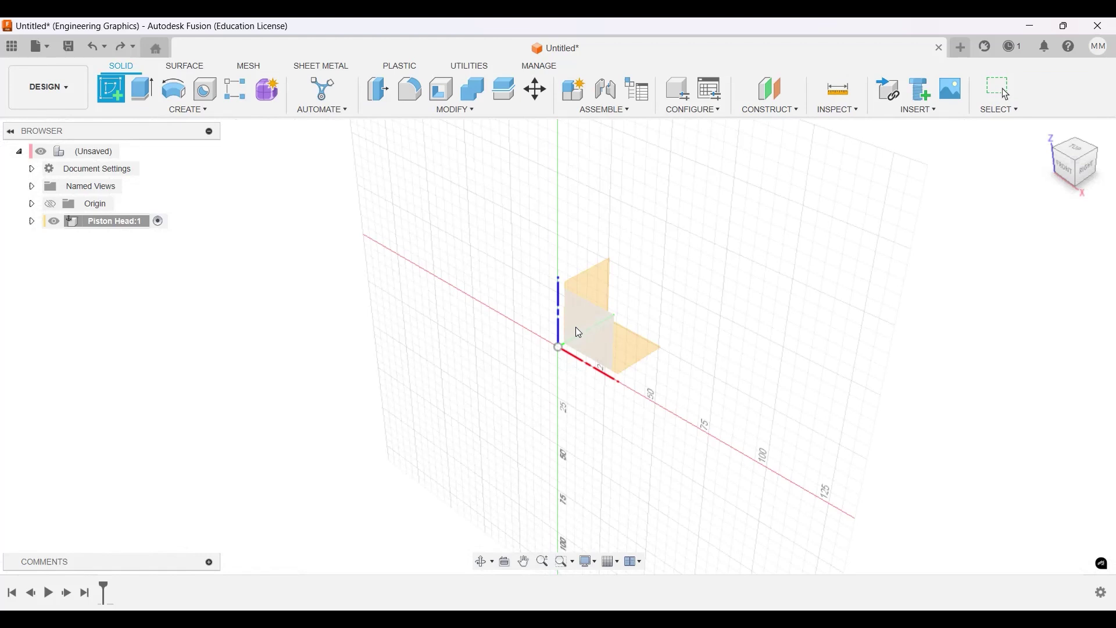
pyautogui.click(577, 330)
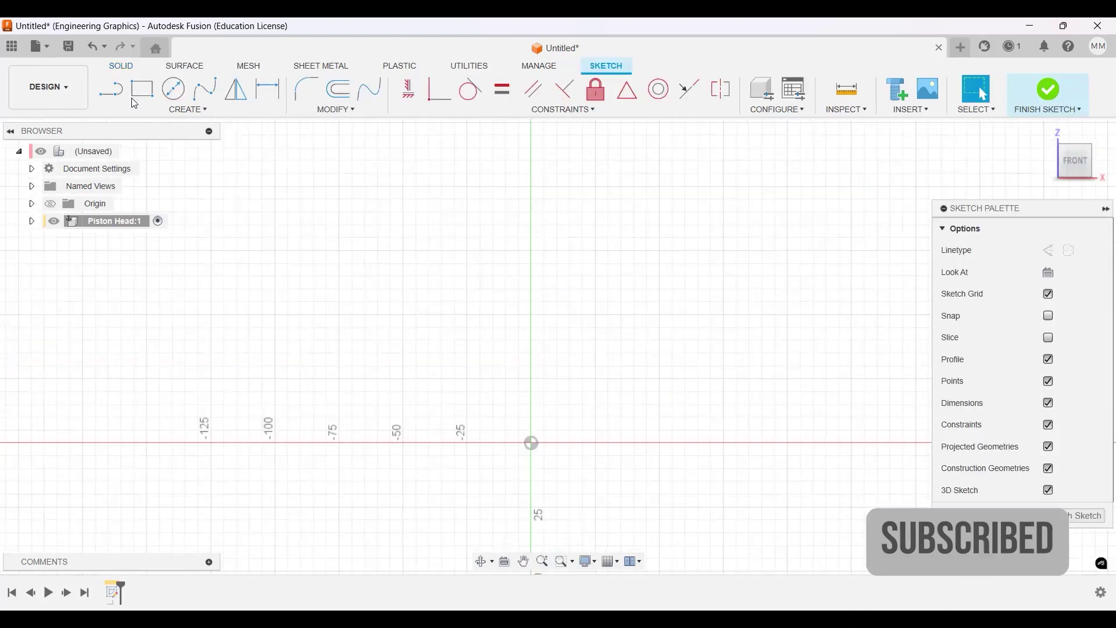
pyautogui.press('r')
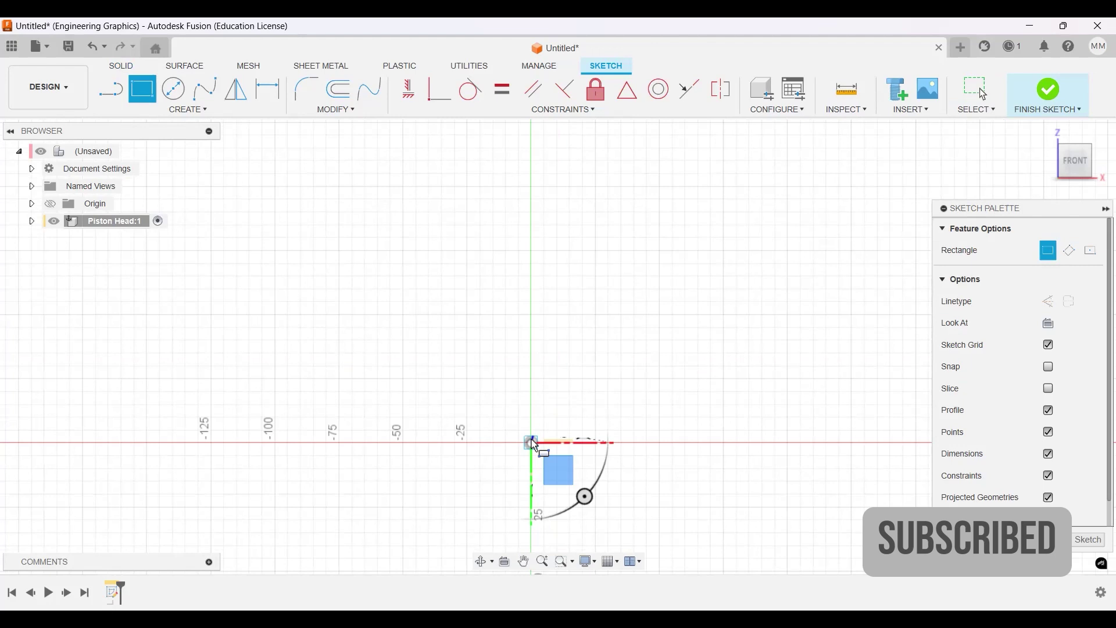
pyautogui.click(662, 183)
pyautogui.click(272, 101)
# Dimension the rectangle 80 mm tall and 63.5 mm wide.
pyautogui.click(532, 300)
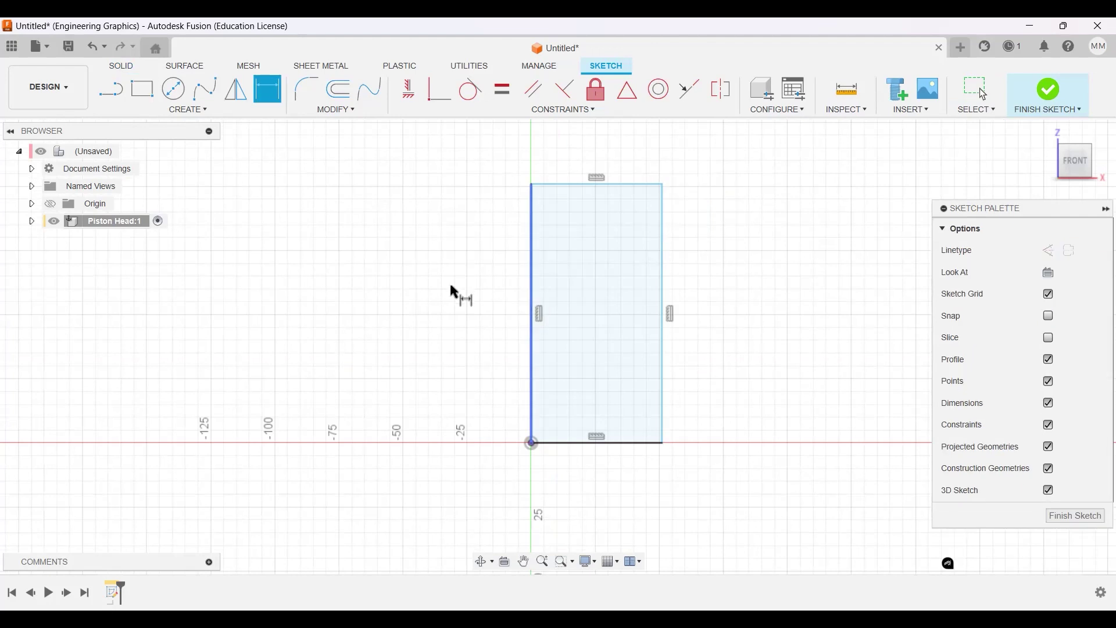
pyautogui.click(453, 286)
pyautogui.write('80')
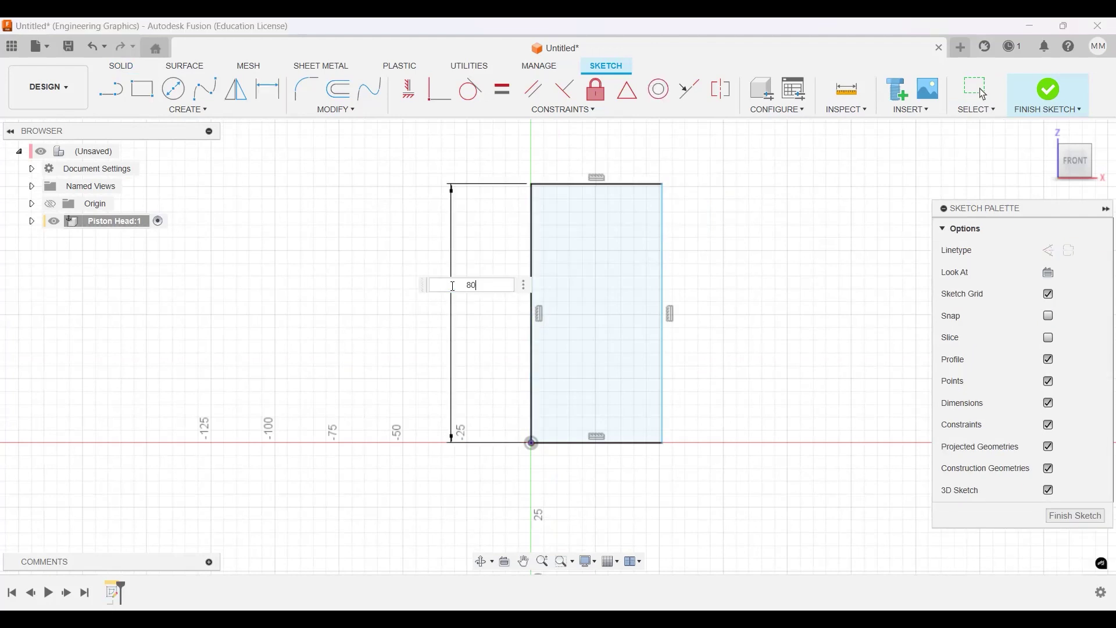
pyautogui.press('Return')
pyautogui.click(625, 237)
pyautogui.click(614, 200)
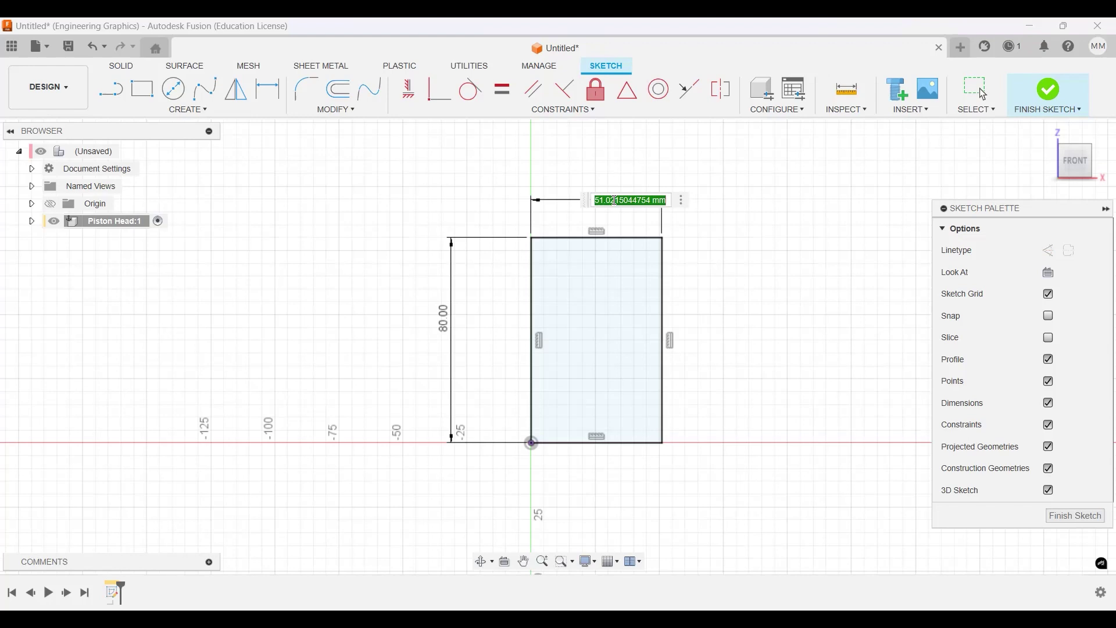
pyautogui.write('63.5')
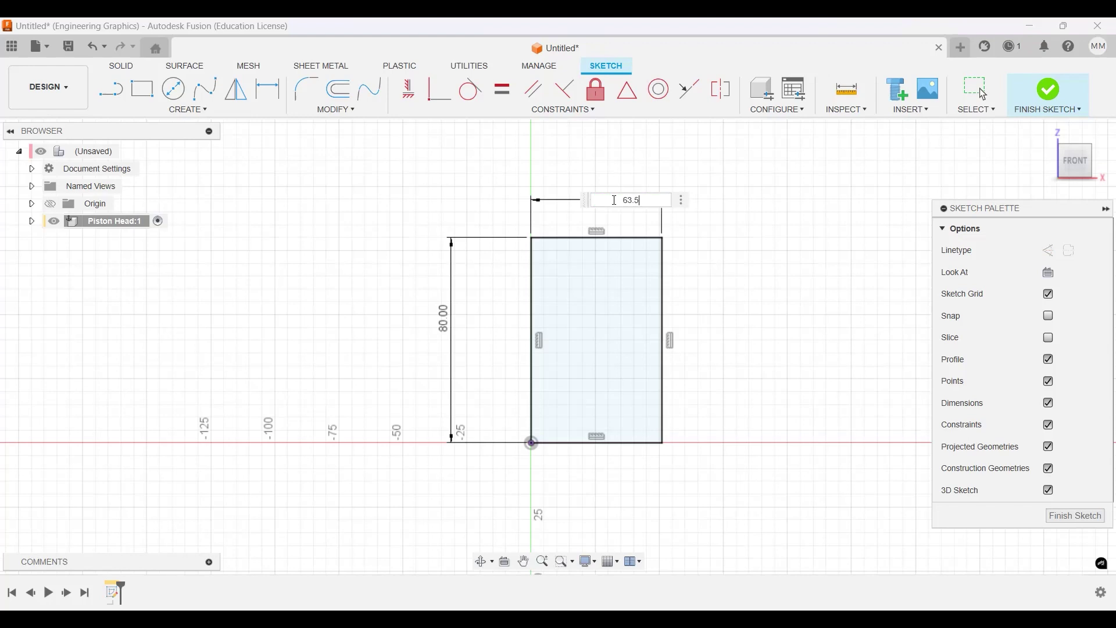
pyautogui.press('Return')
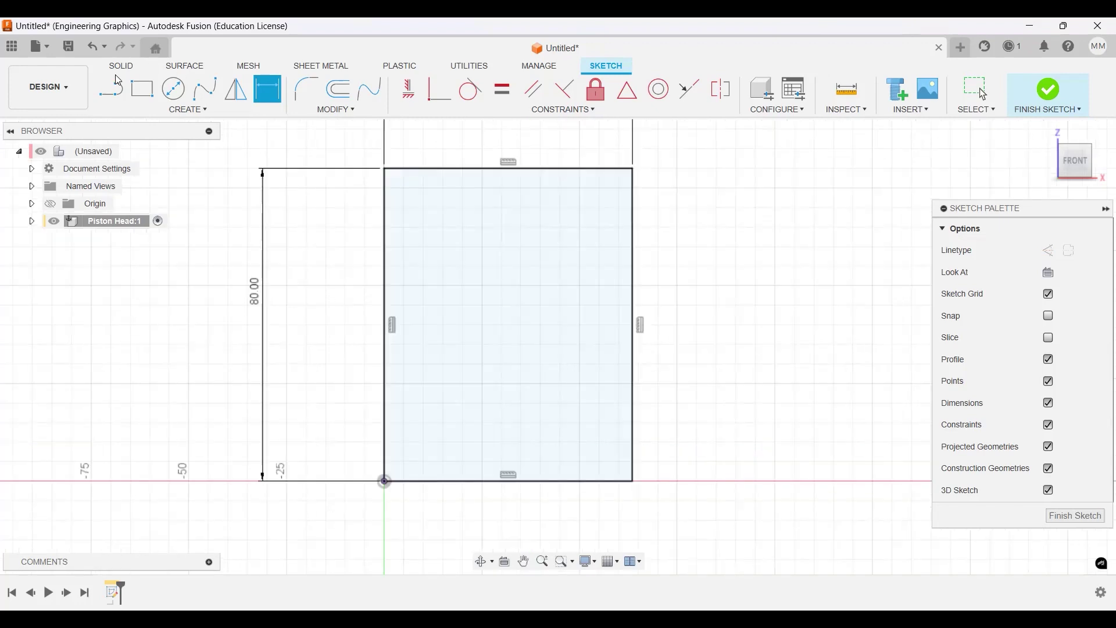
pyautogui.press('r')
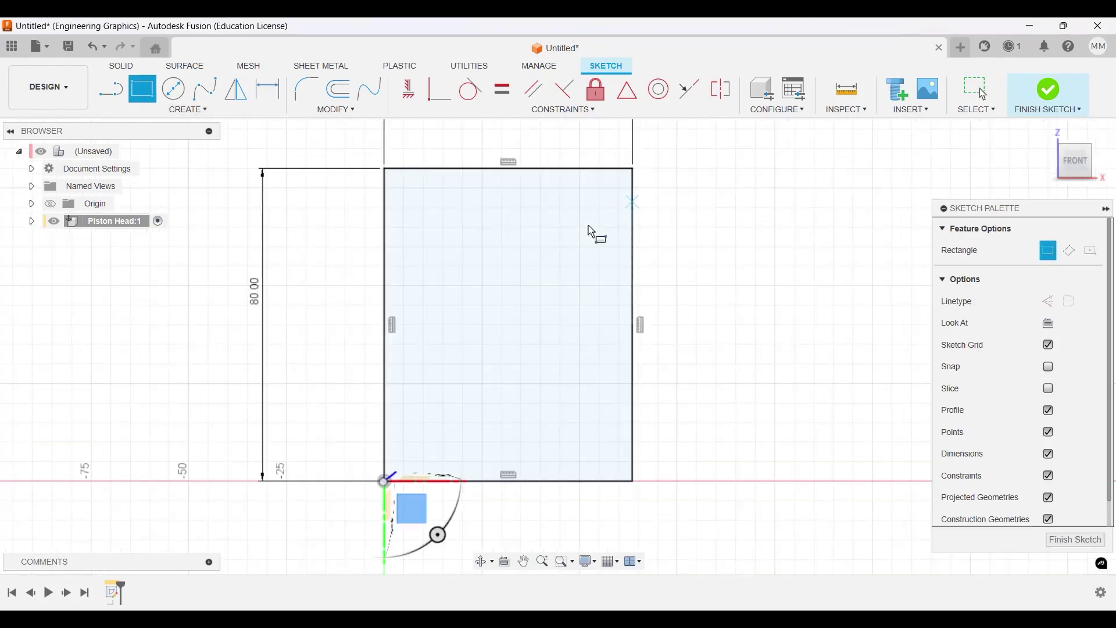
# Draw three small groove rectangles along the big rectangle's right edge.
pyautogui.click(627, 301)
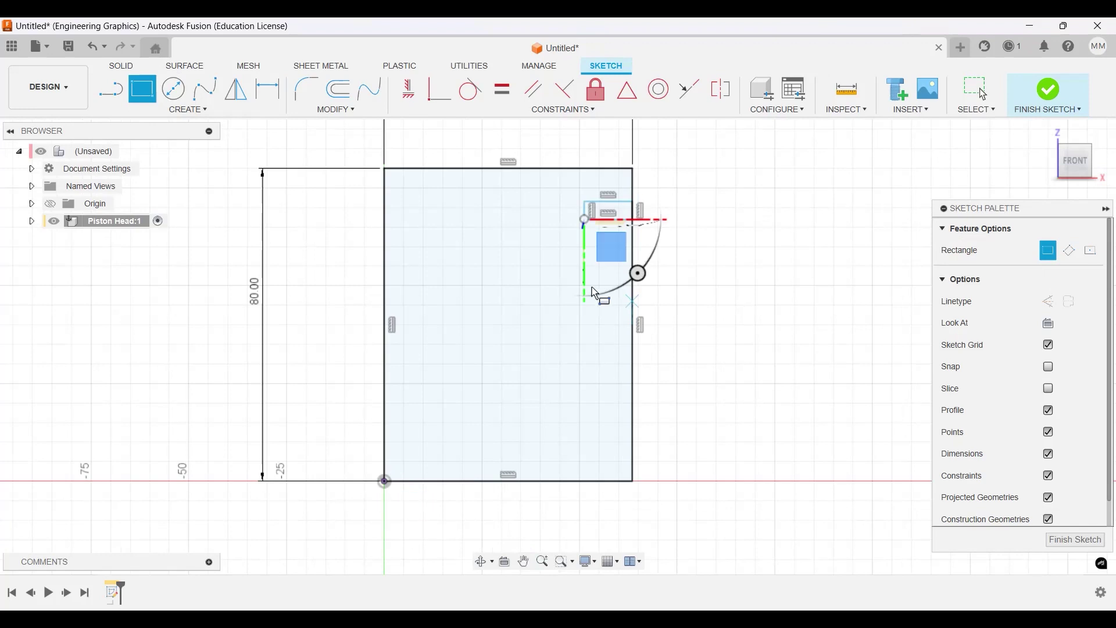
pyautogui.click(591, 287)
pyautogui.click(631, 242)
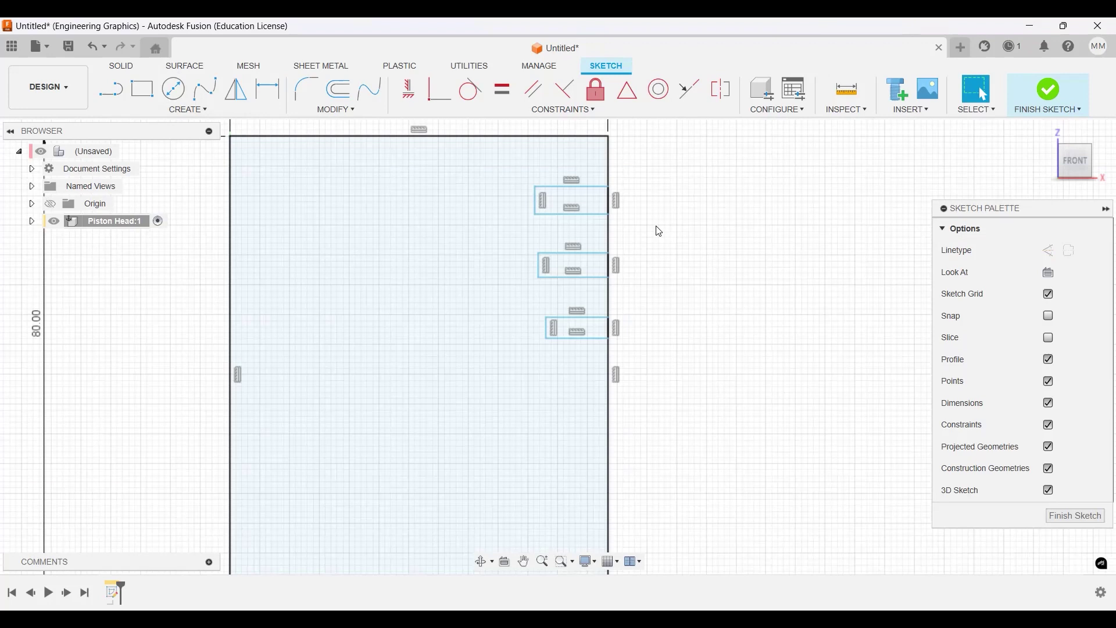
pyautogui.scroll(2, 725, 307)
pyautogui.moveTo(725, 306); pyautogui.dragTo(772, 245, button='middle')
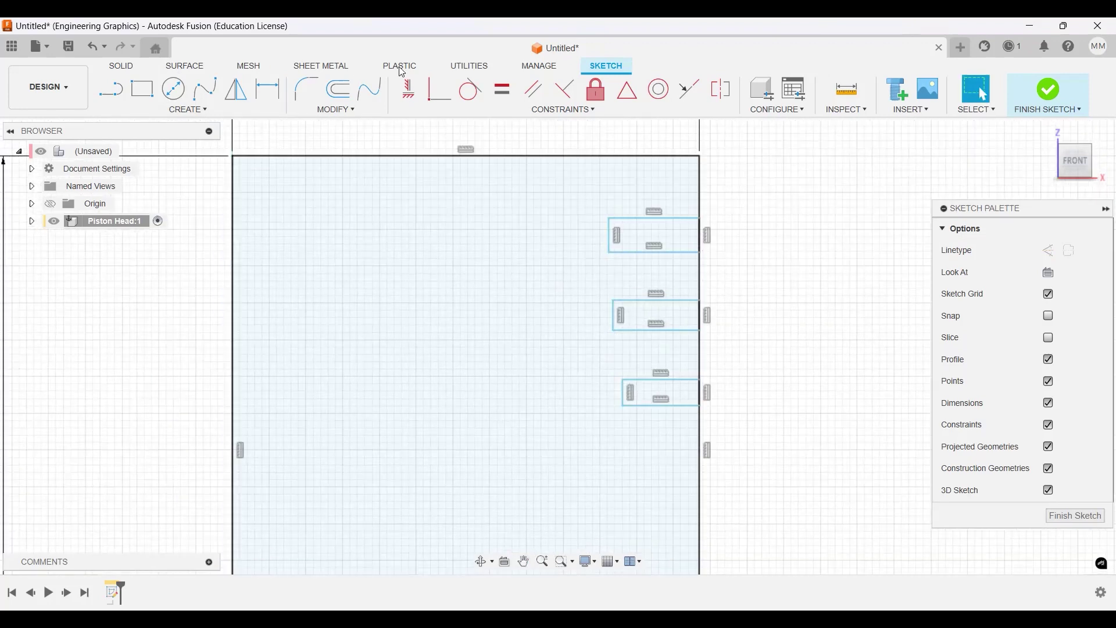
# Dimension the top groove's width as 12.302 mm.
pyautogui.click(274, 97)
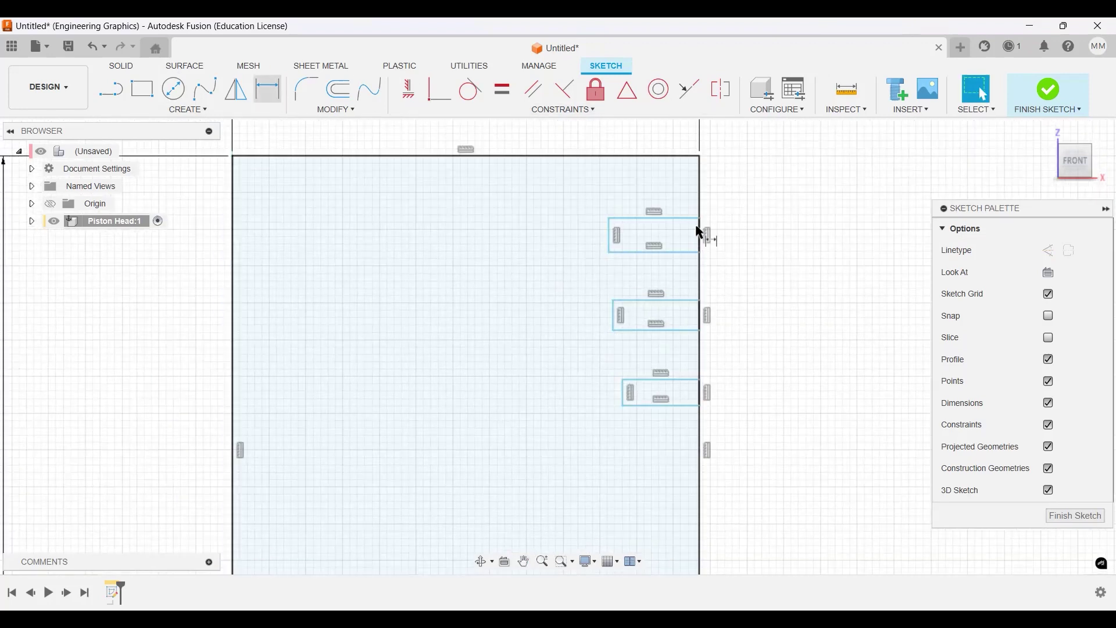
pyautogui.click(673, 207)
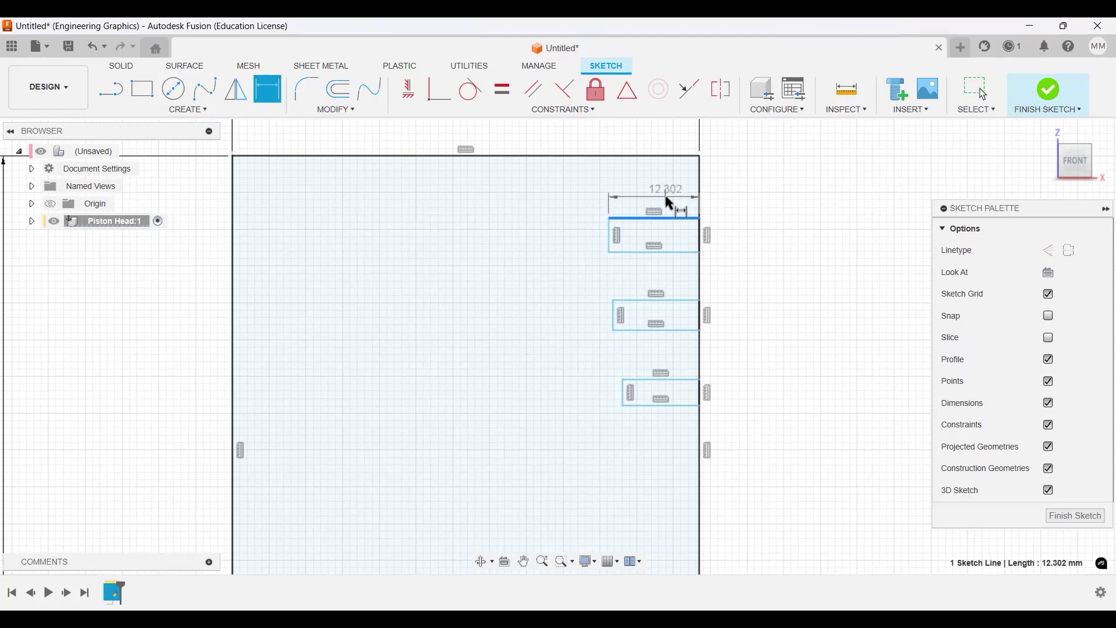
pyautogui.click(667, 194)
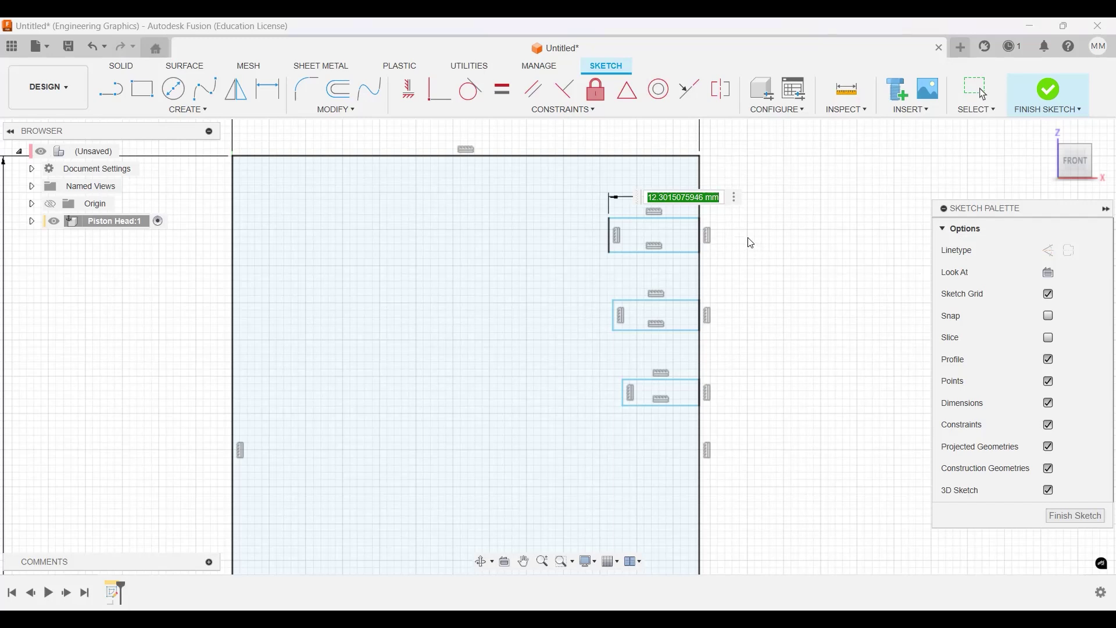
pyautogui.press('Return')
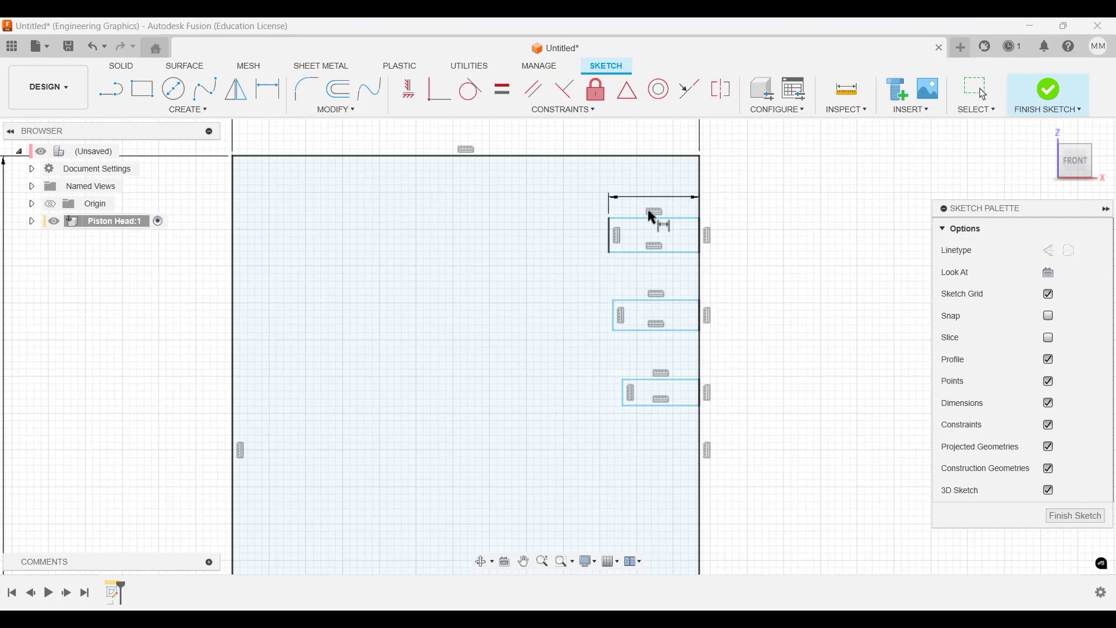
pyautogui.press('d')
pyautogui.click(610, 239)
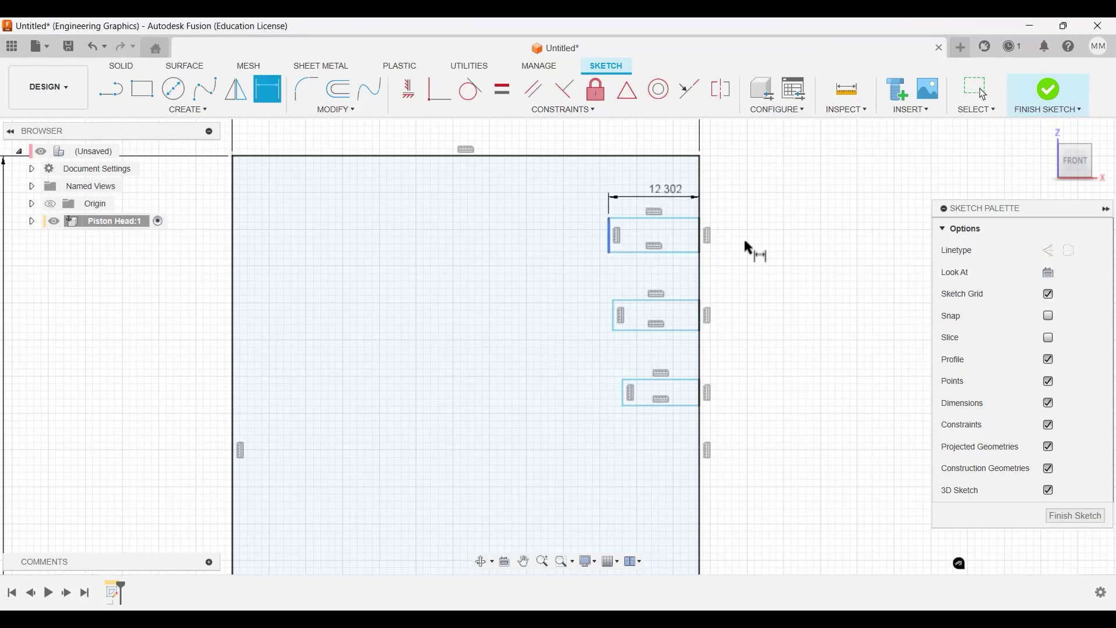
# Make the upper, middle and lower grooves 2 mm tall, then begin the gap between the top two.
pyautogui.click(834, 247)
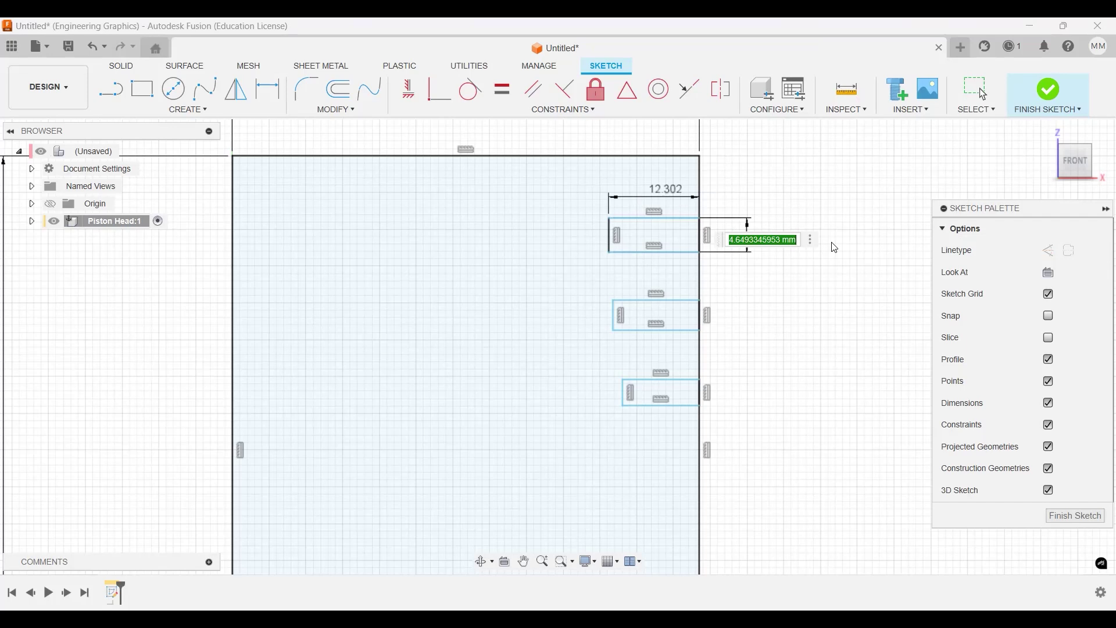
pyautogui.write('2')
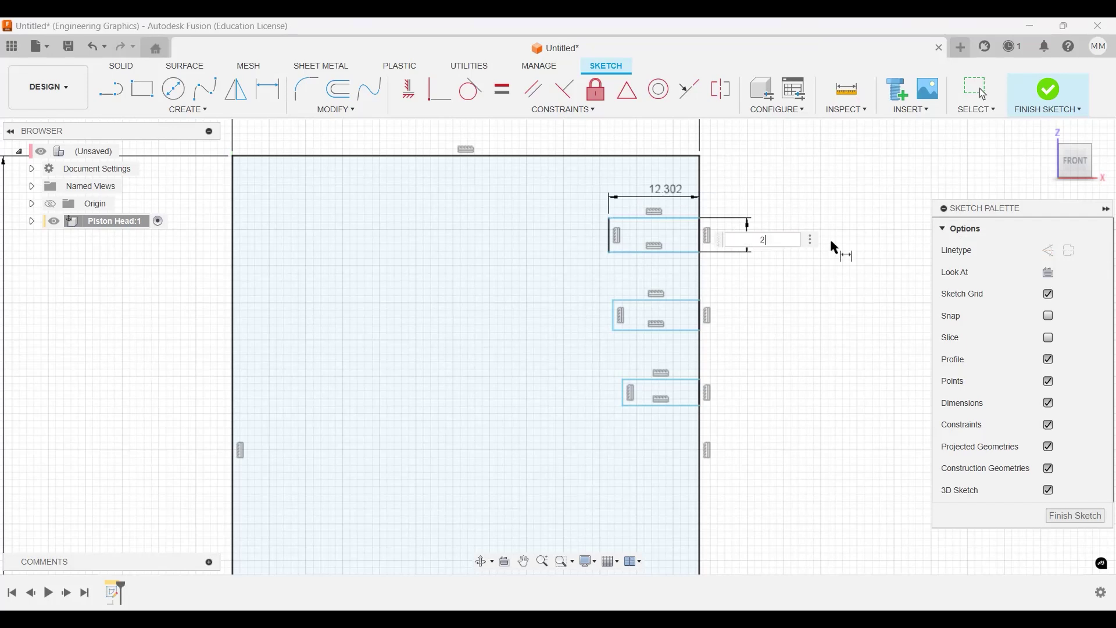
pyautogui.press('Return')
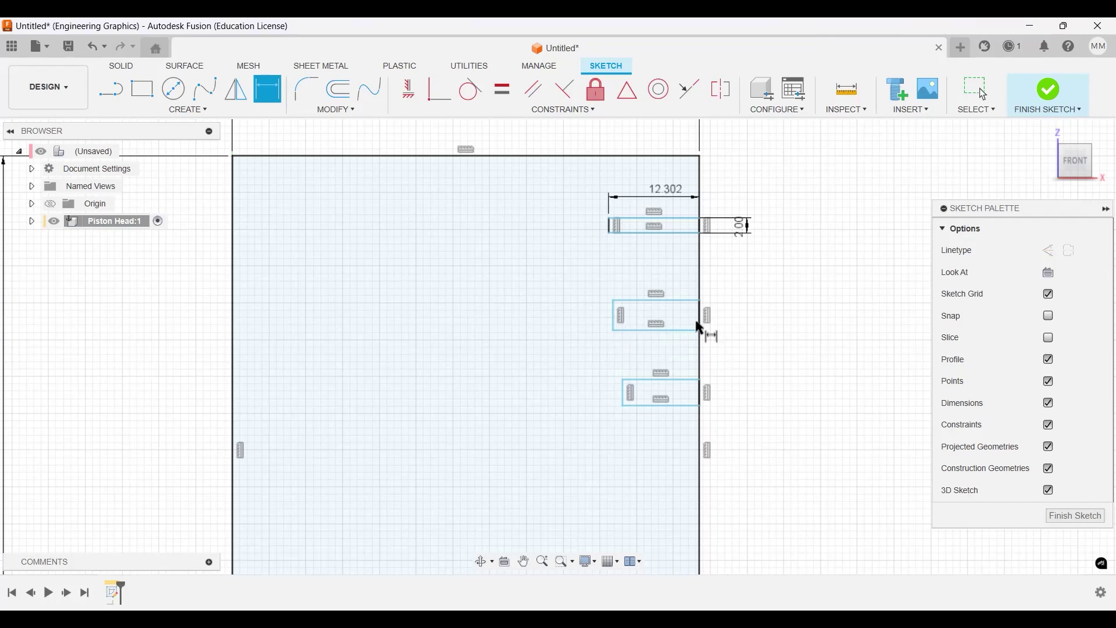
pyautogui.click(758, 323)
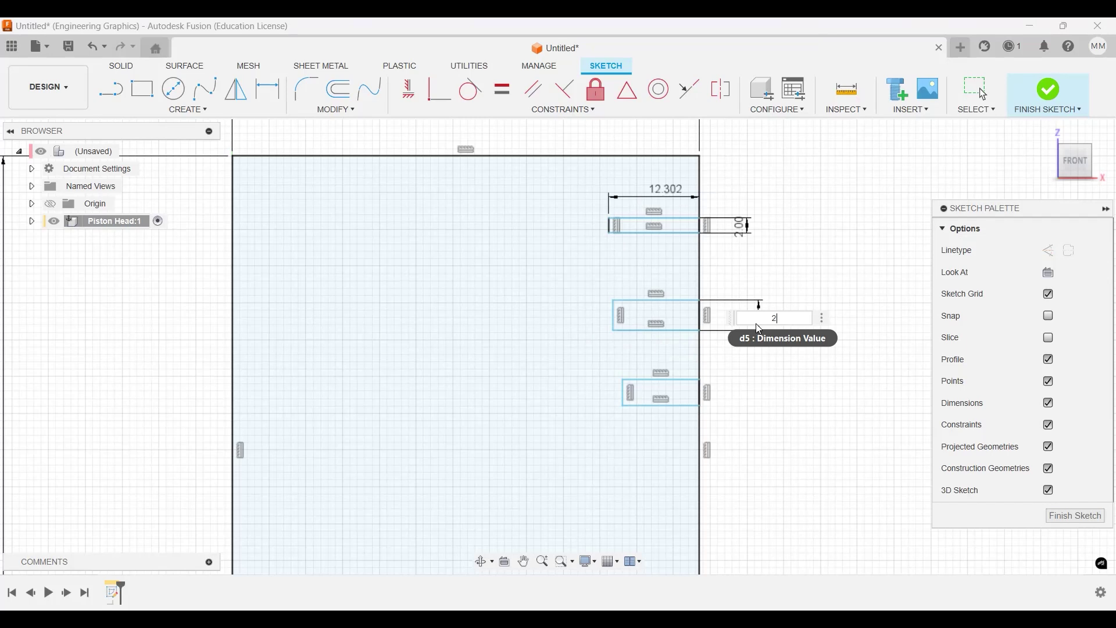
pyautogui.press('Return')
pyautogui.click(623, 397)
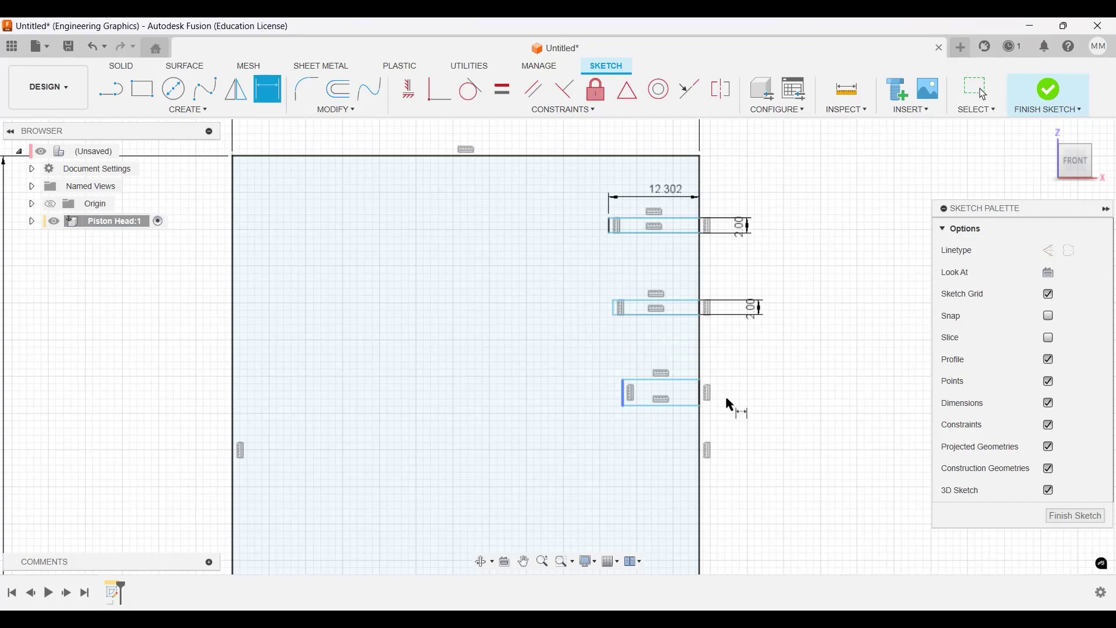
pyautogui.click(688, 233)
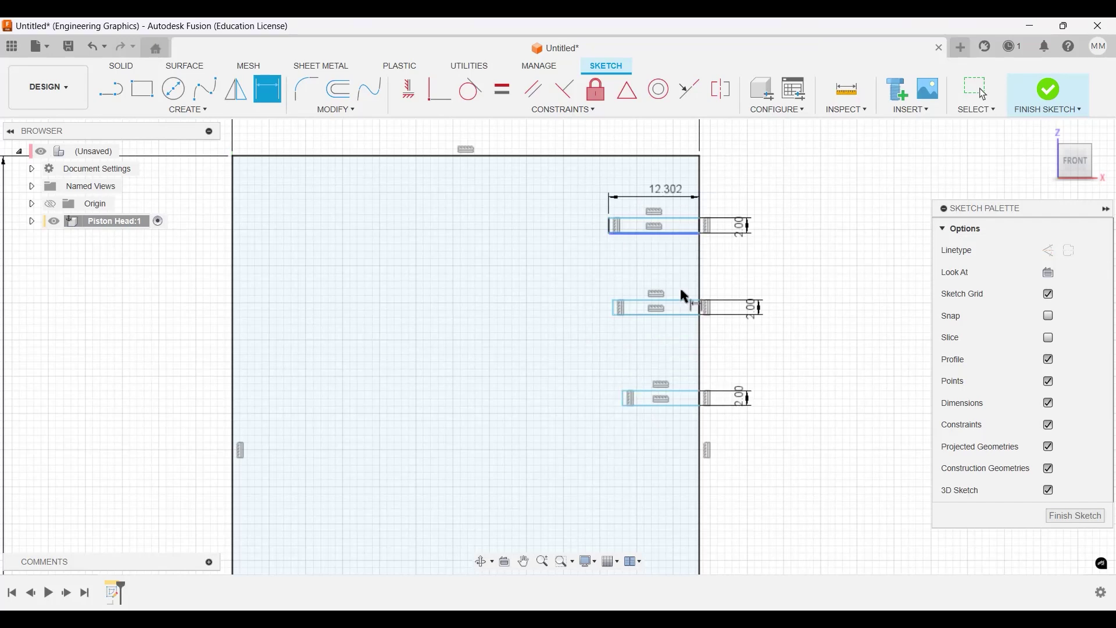
pyautogui.click(682, 301)
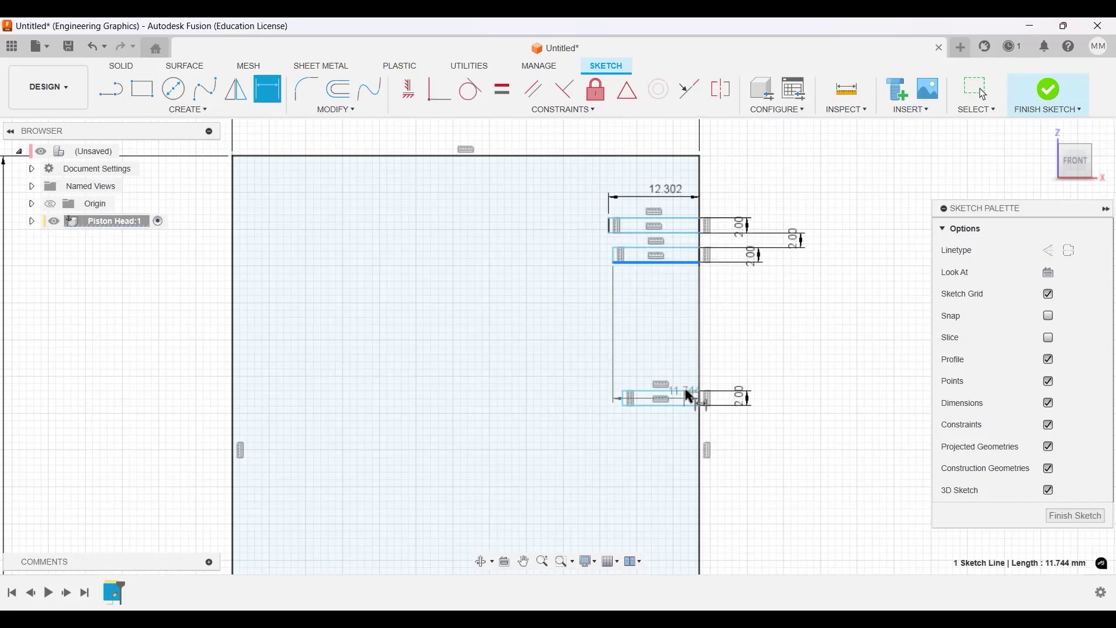
# Dimension the gap between the middle and lower grooves.
pyautogui.click(686, 390)
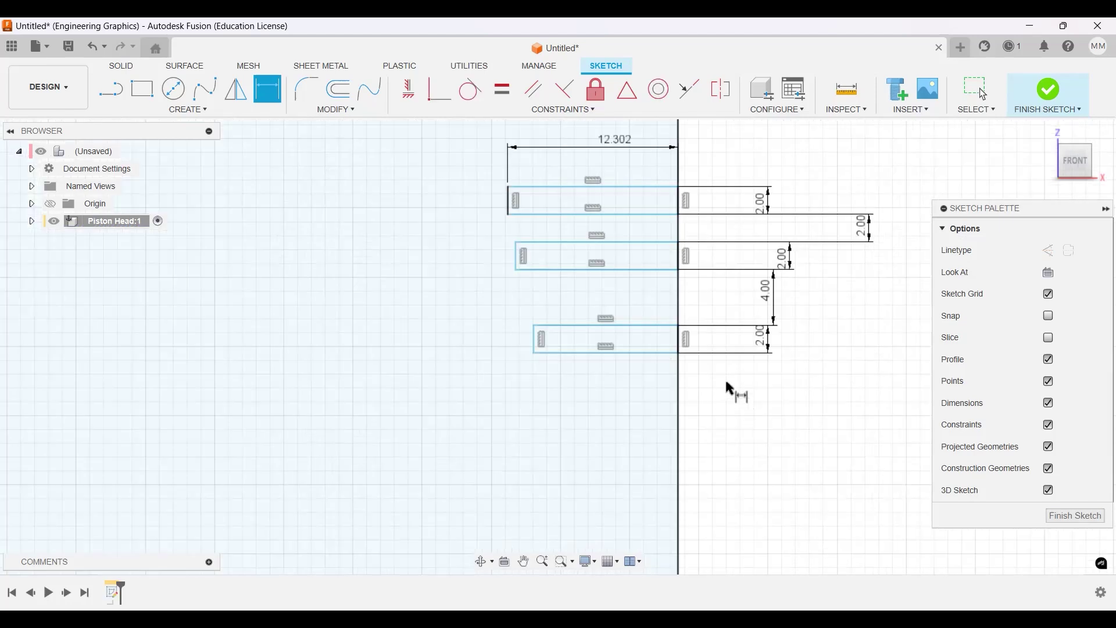
pyautogui.press('Escape')
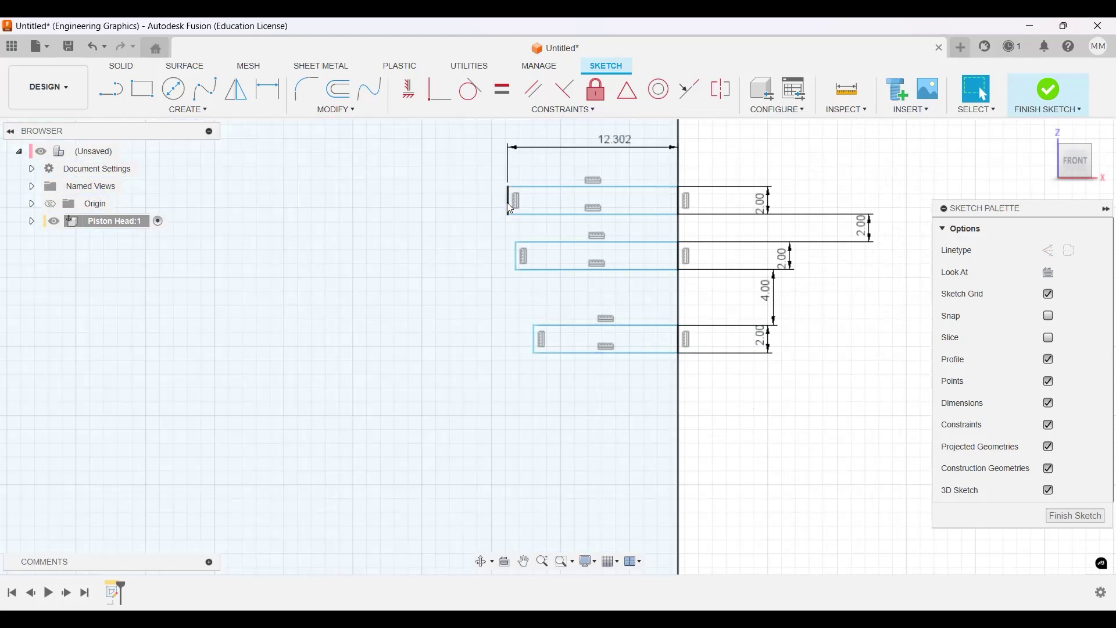
pyautogui.click(515, 254)
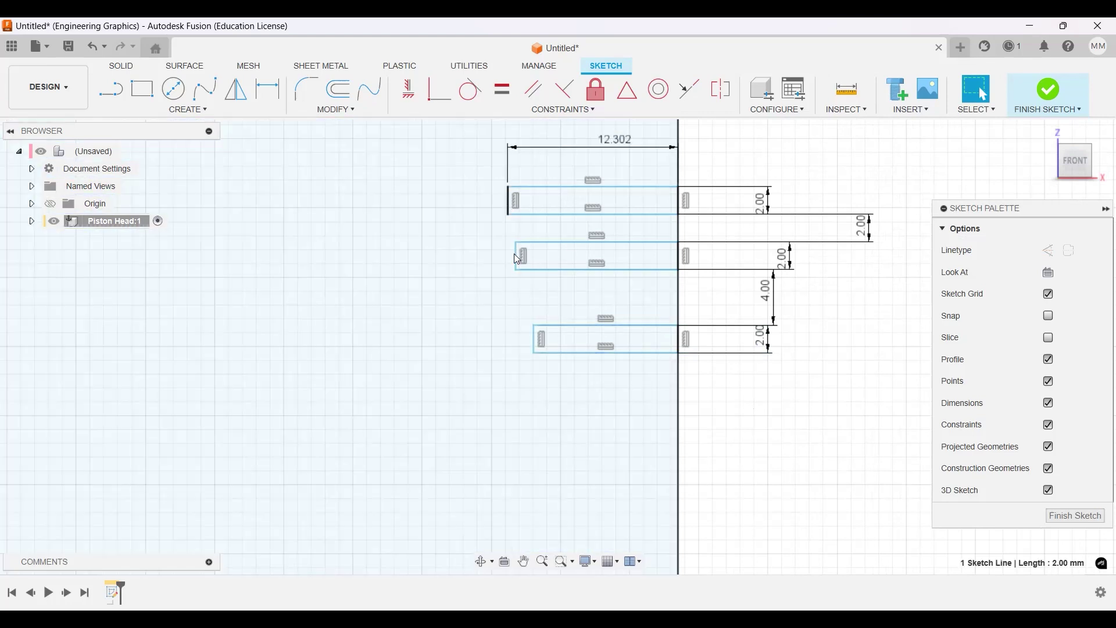
pyautogui.keyDown('shift'); pyautogui.click(508, 214); pyautogui.keyUp('shift')
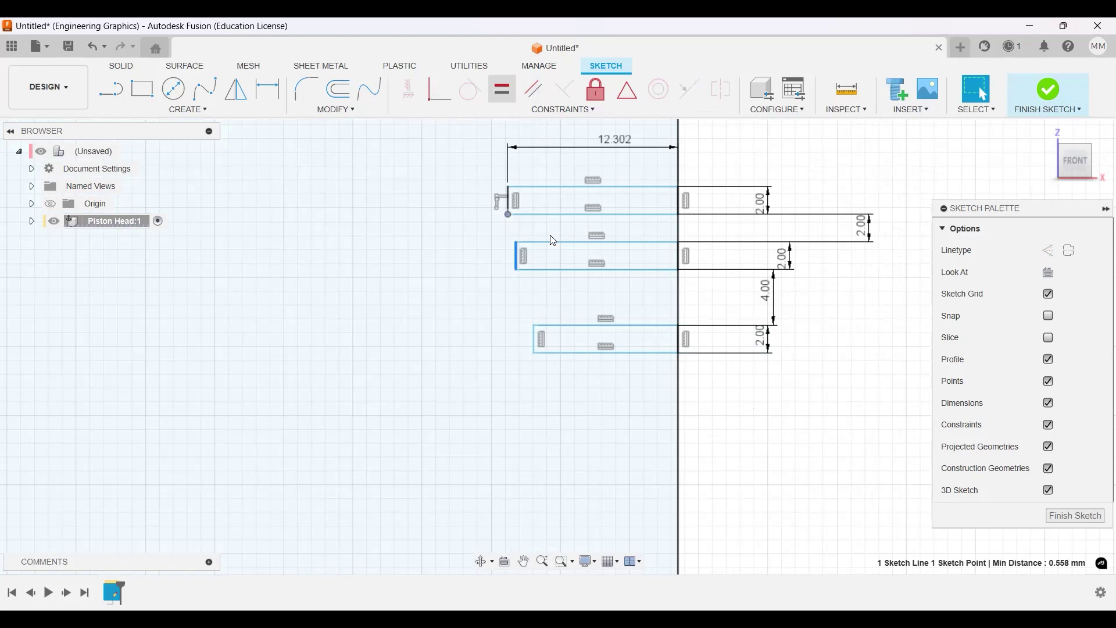
pyautogui.press('Escape')
# Apply Equal constraints so the three grooves' lines match in length.
pyautogui.click(569, 216)
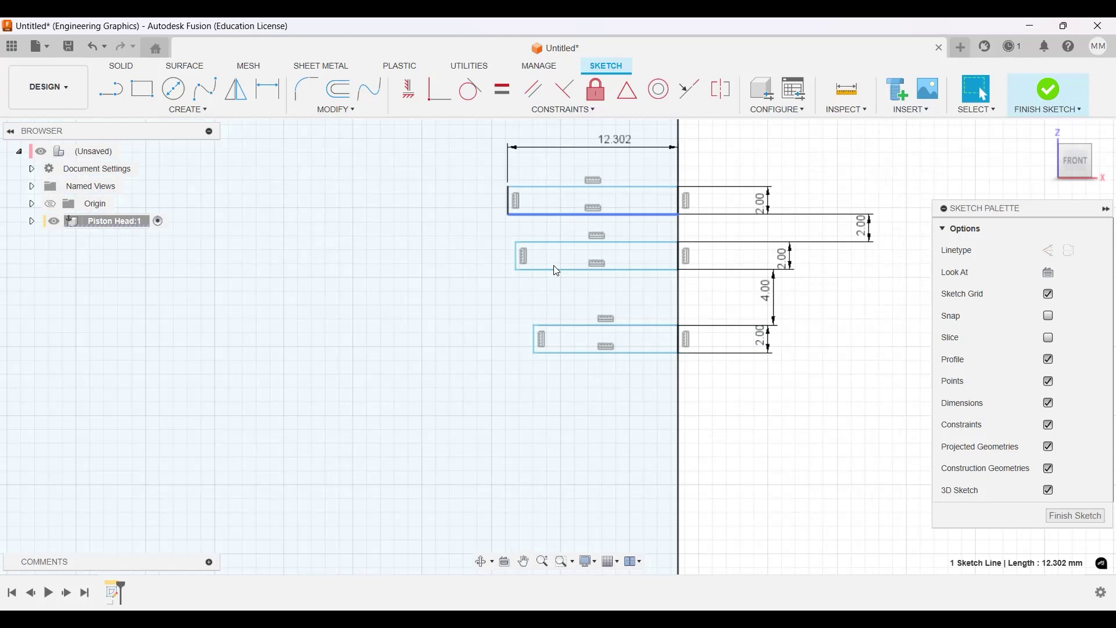
pyautogui.keyDown('shift'); pyautogui.click(553, 268); pyautogui.keyUp('shift')
pyautogui.click(503, 104)
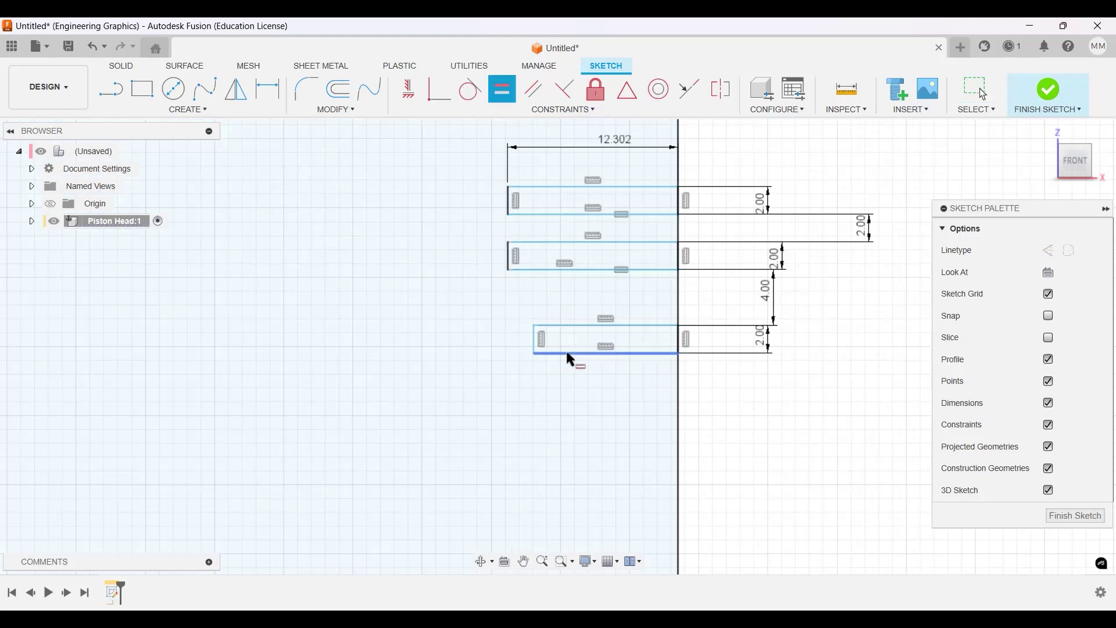
pyautogui.click(583, 269)
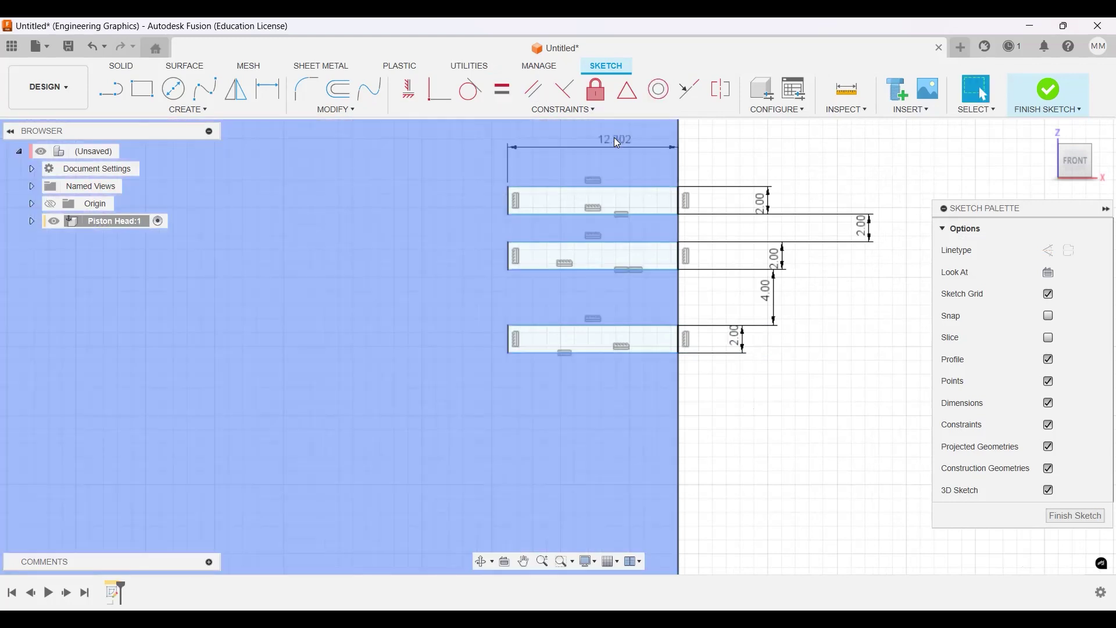
pyautogui.click(605, 353)
pyautogui.press('Escape')
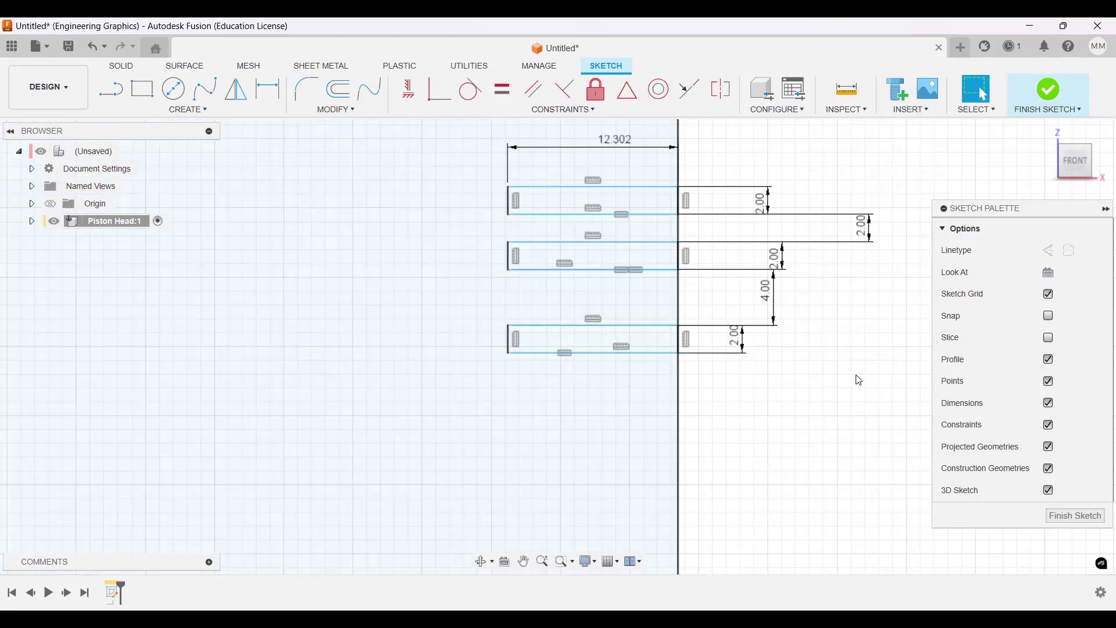
# Change the 12.302 groove depth dimension to 4 mm.
pyautogui.scroll(-5, 825, 395)
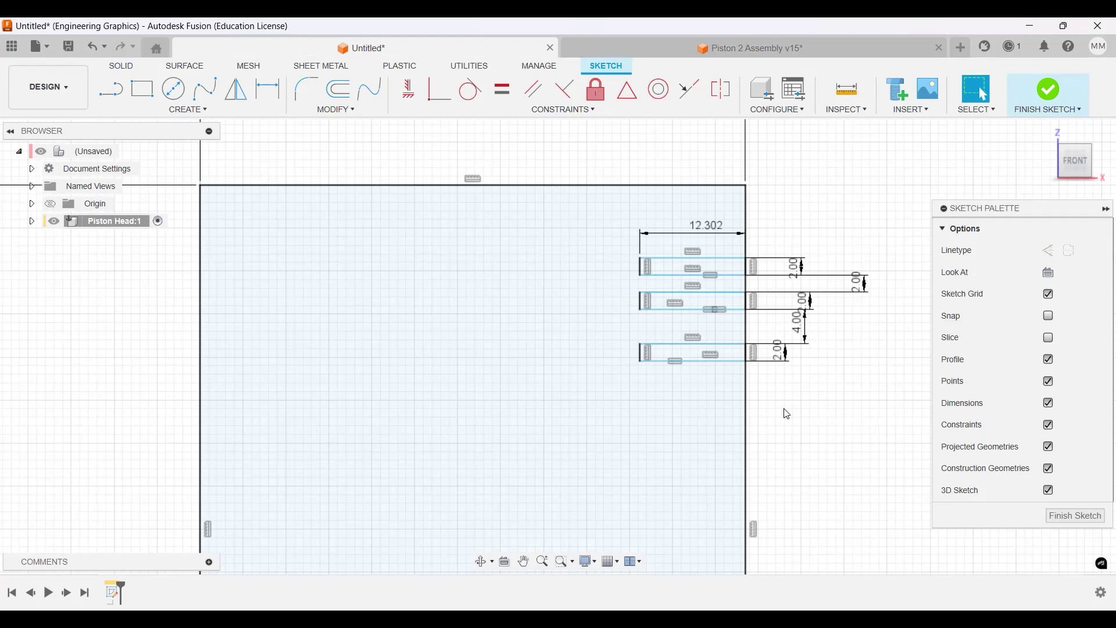
pyautogui.scroll(3, 785, 413)
pyautogui.click(774, 261)
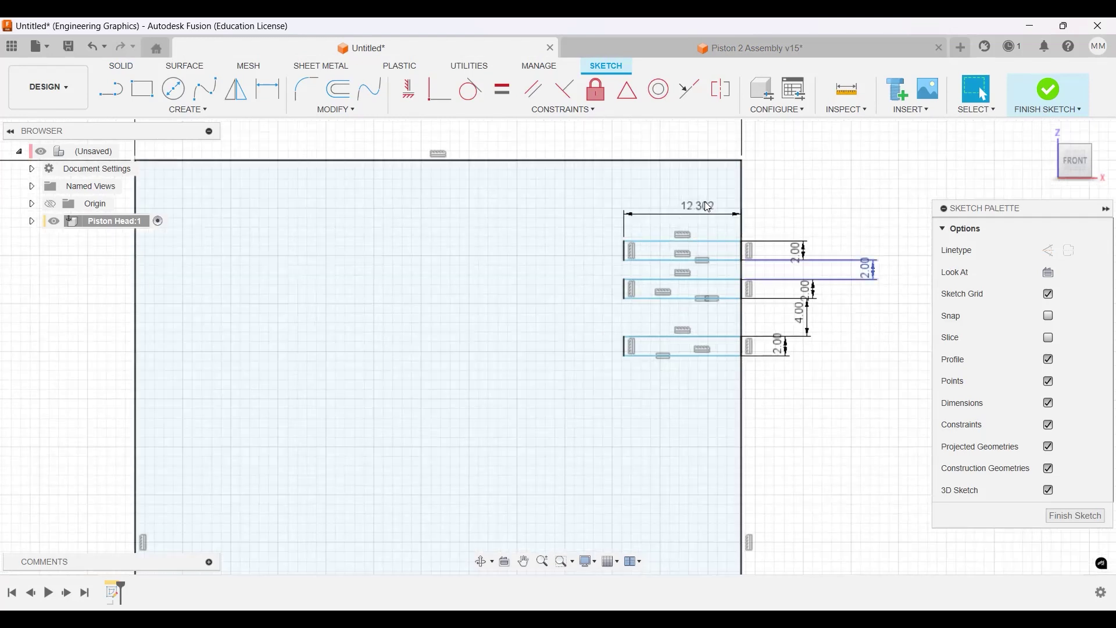
pyautogui.doubleClick(708, 207)
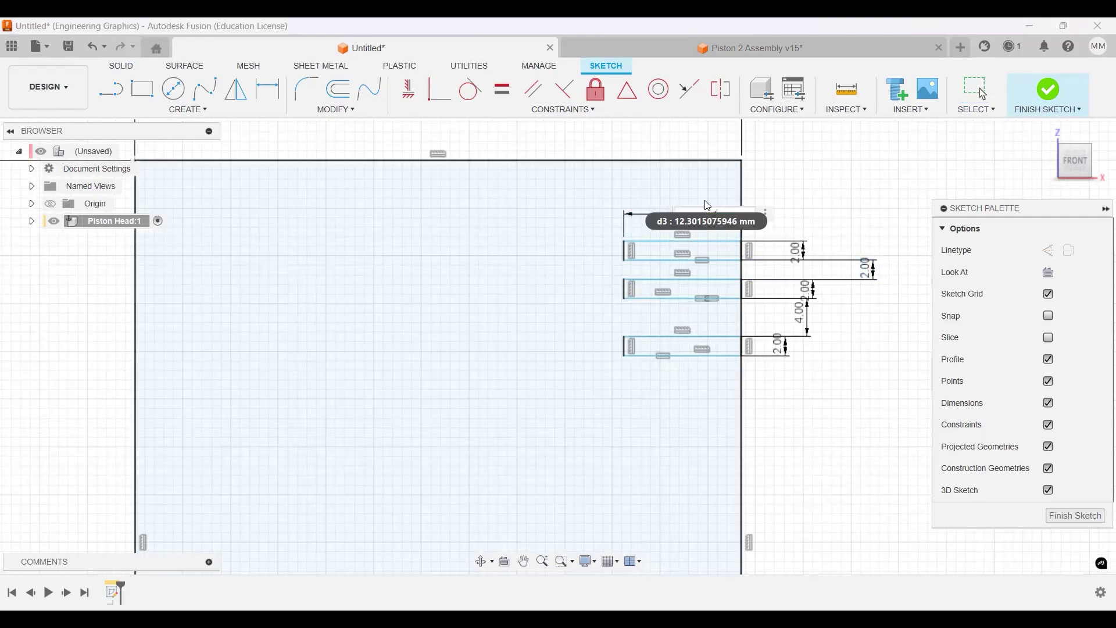
pyautogui.write('4')
pyautogui.press('Return')
# Dimension the first groove 7 mm below the profile's top edge.
pyautogui.scroll(3, 741, 241)
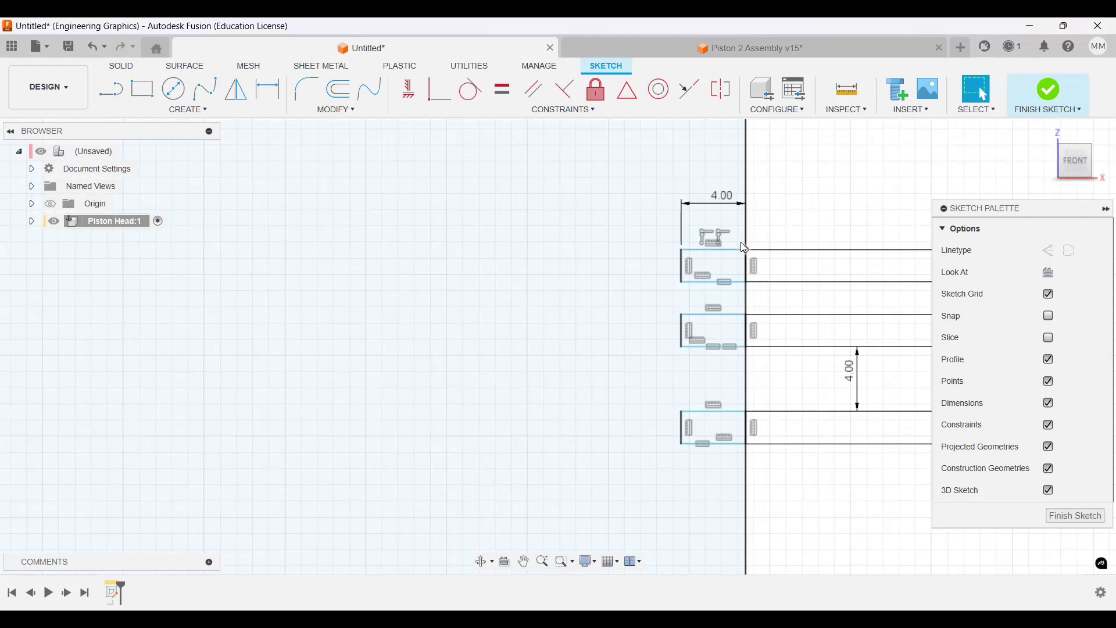
pyautogui.press('d')
pyautogui.scroll(-2, 741, 241)
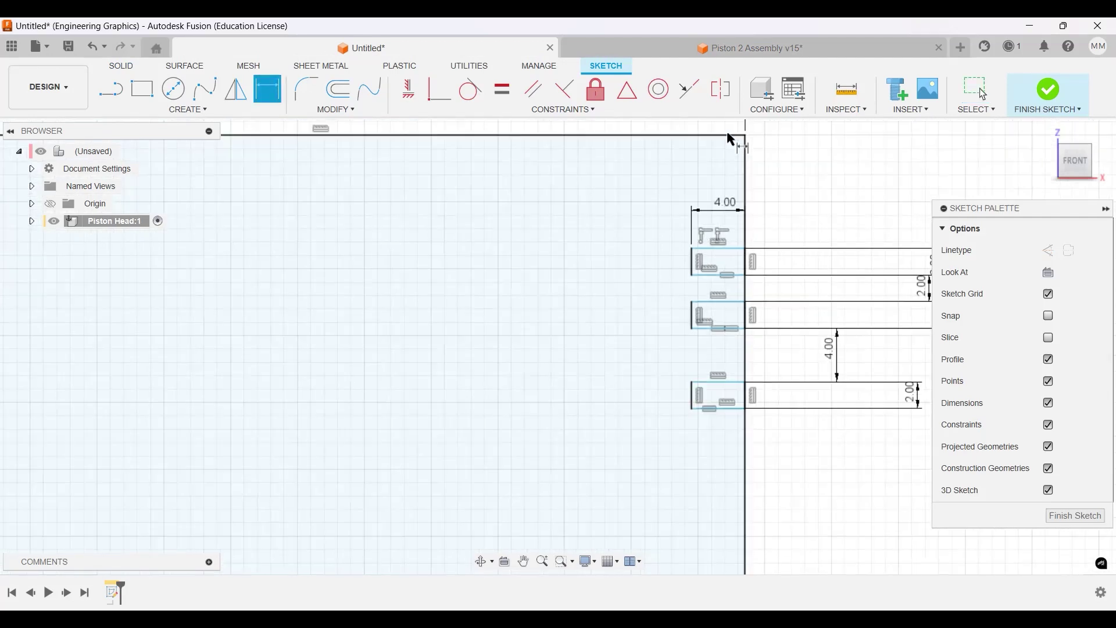
pyautogui.click(727, 133)
pyautogui.scroll(-1, 734, 298)
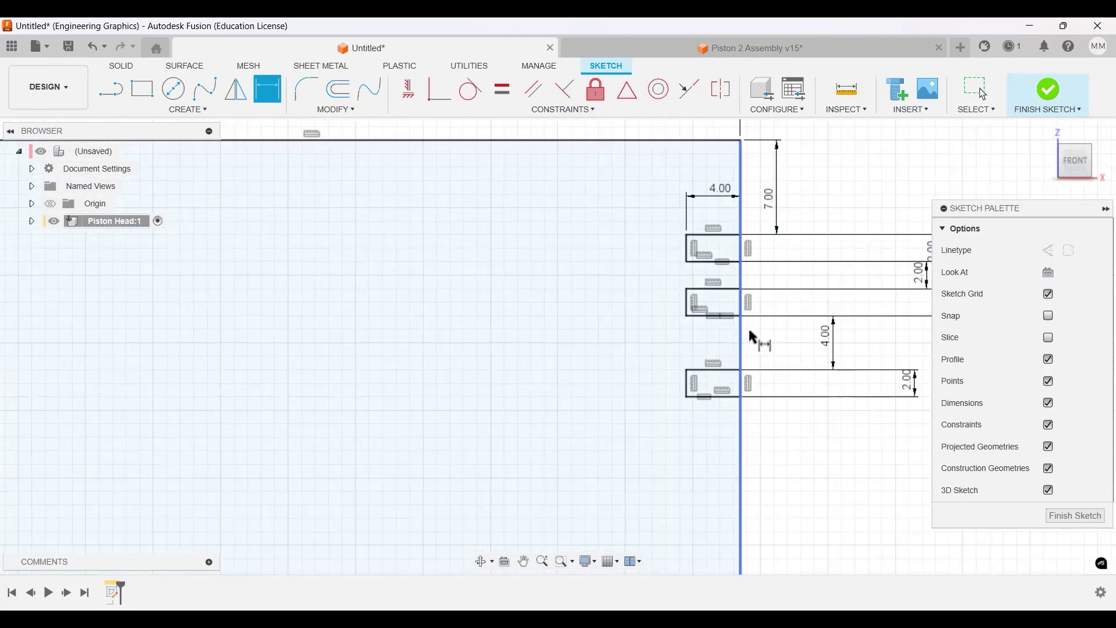
pyautogui.moveTo(744, 328); pyautogui.dragTo(697, 311, button='middle')
pyautogui.scroll(-5, 756, 352)
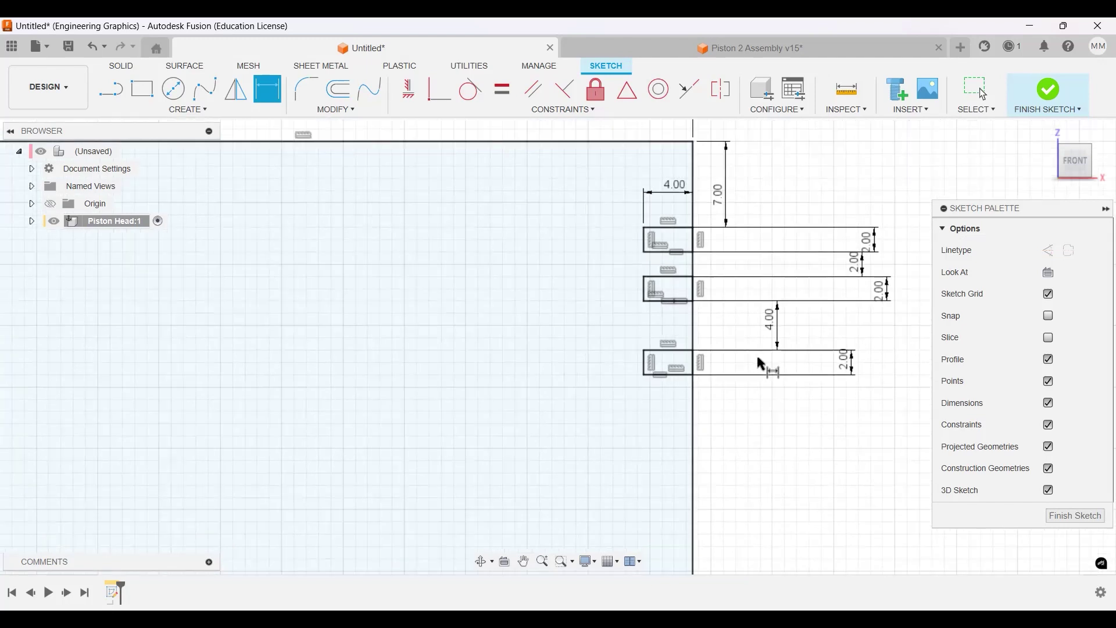
pyautogui.scroll(-3, 816, 348)
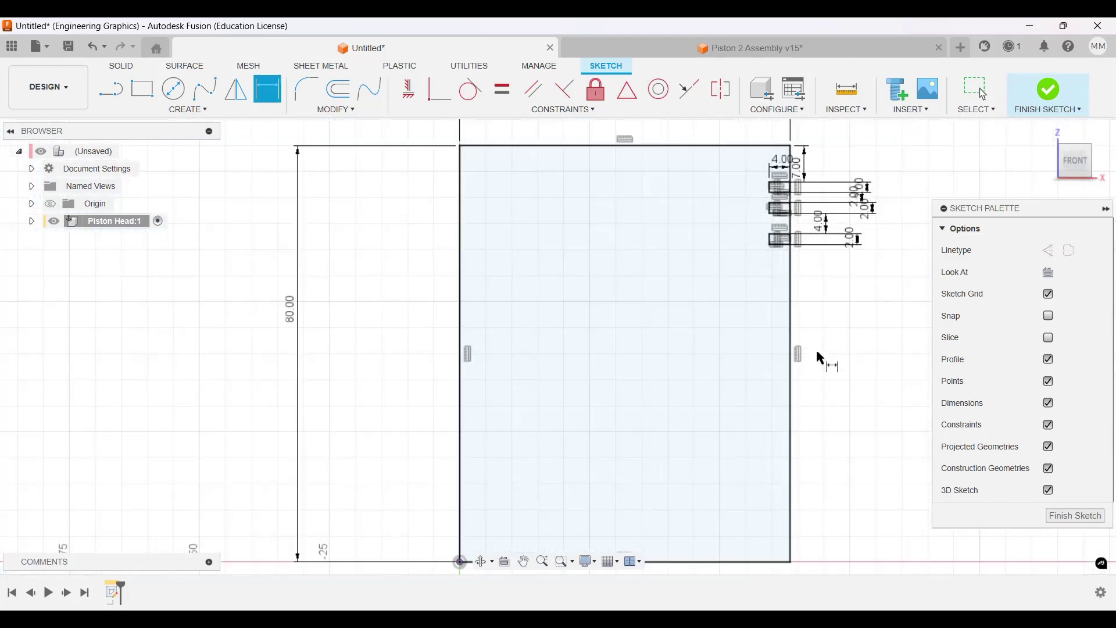
pyautogui.moveTo(805, 337)
pyautogui.mouseDown(button='middle')
pyautogui.moveTo(769, 361)
pyautogui.moveTo(770, 381)
pyautogui.mouseUp(button='middle')
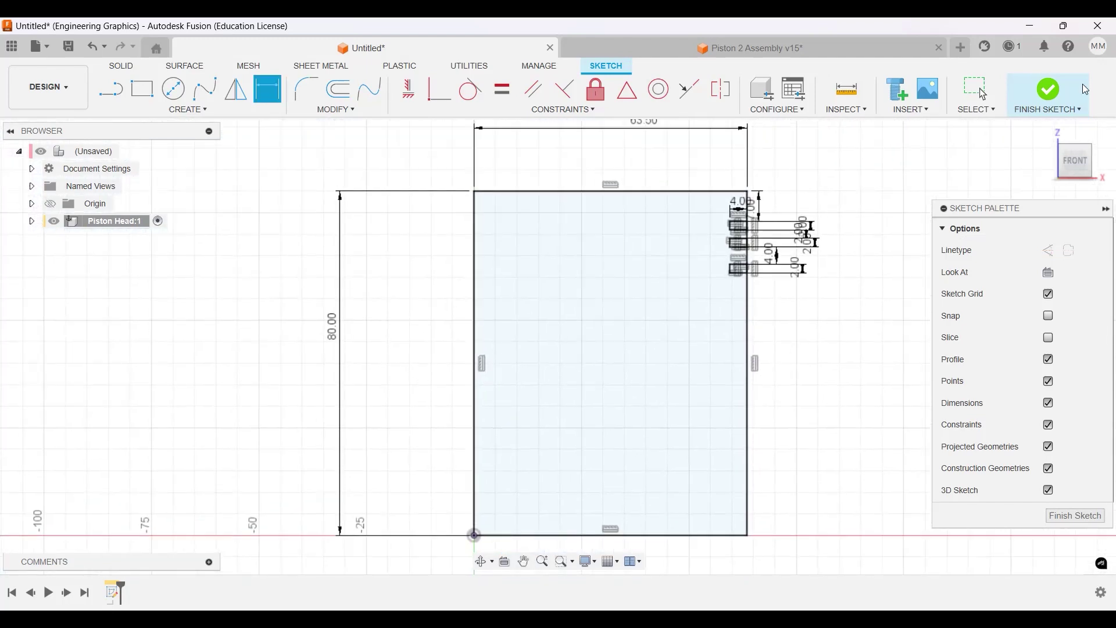
# Finish the sketch and revolve the profile 360° around its left edge.
pyautogui.click(1041, 101)
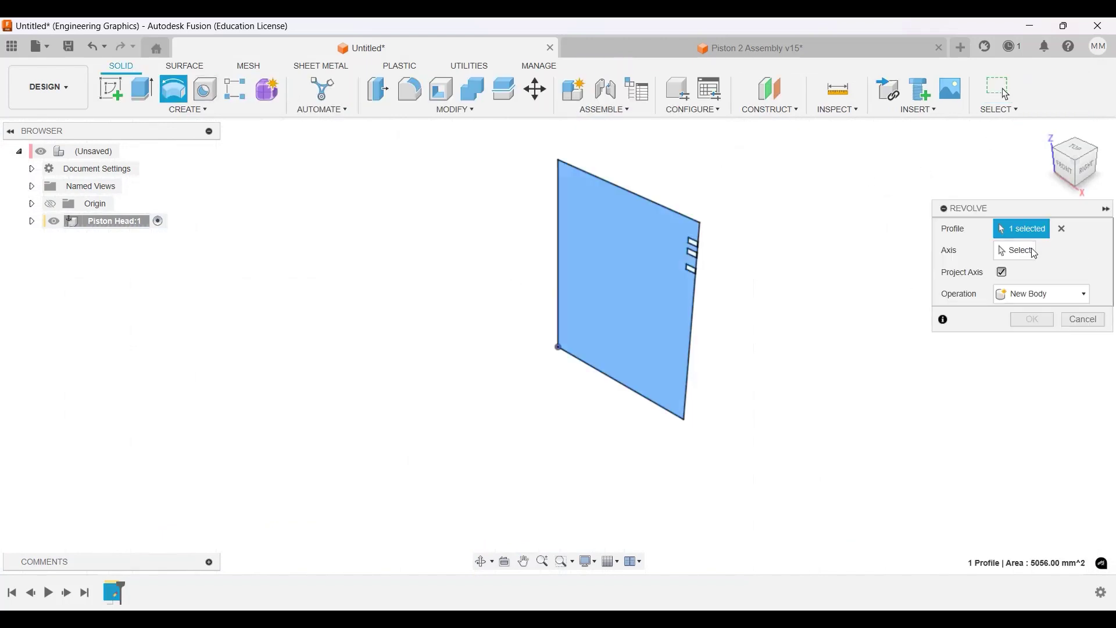
pyautogui.click(1028, 254)
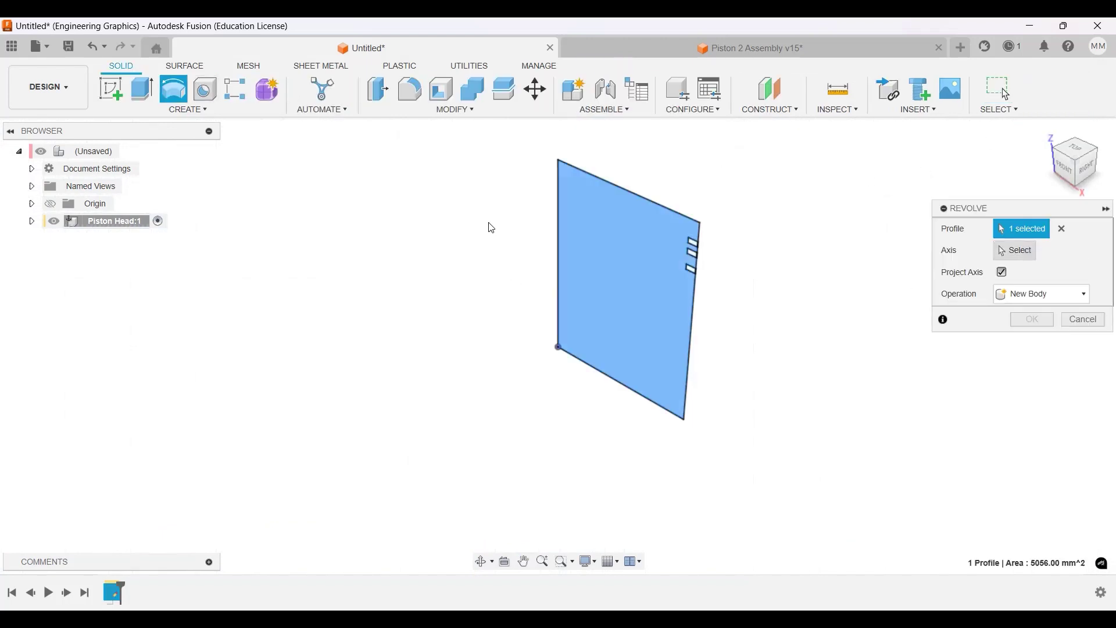
pyautogui.click(559, 235)
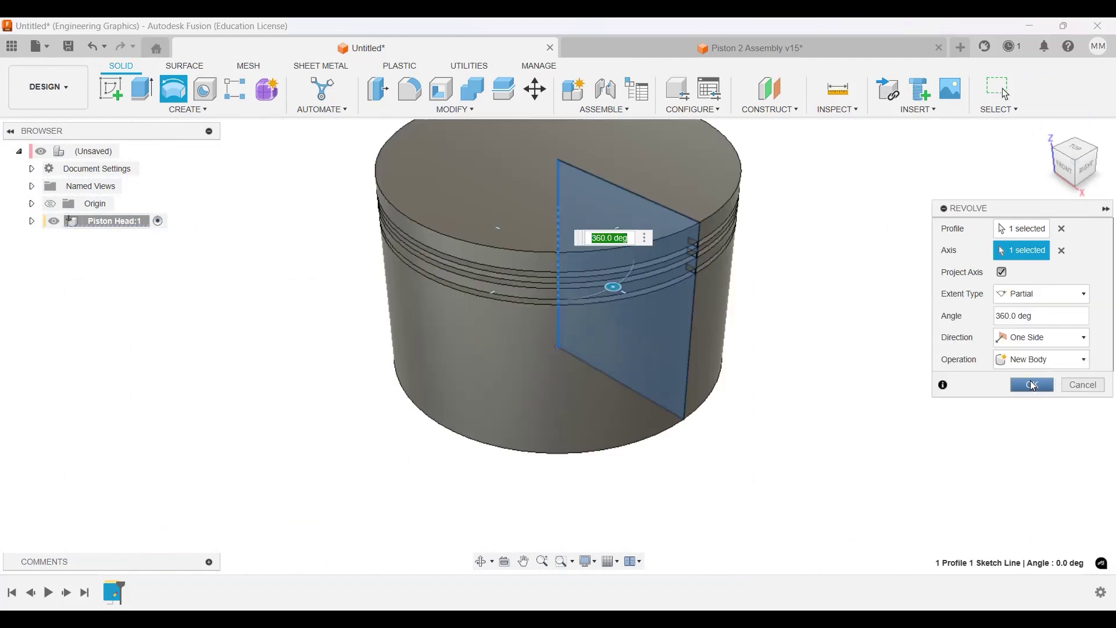
pyautogui.press('Return')
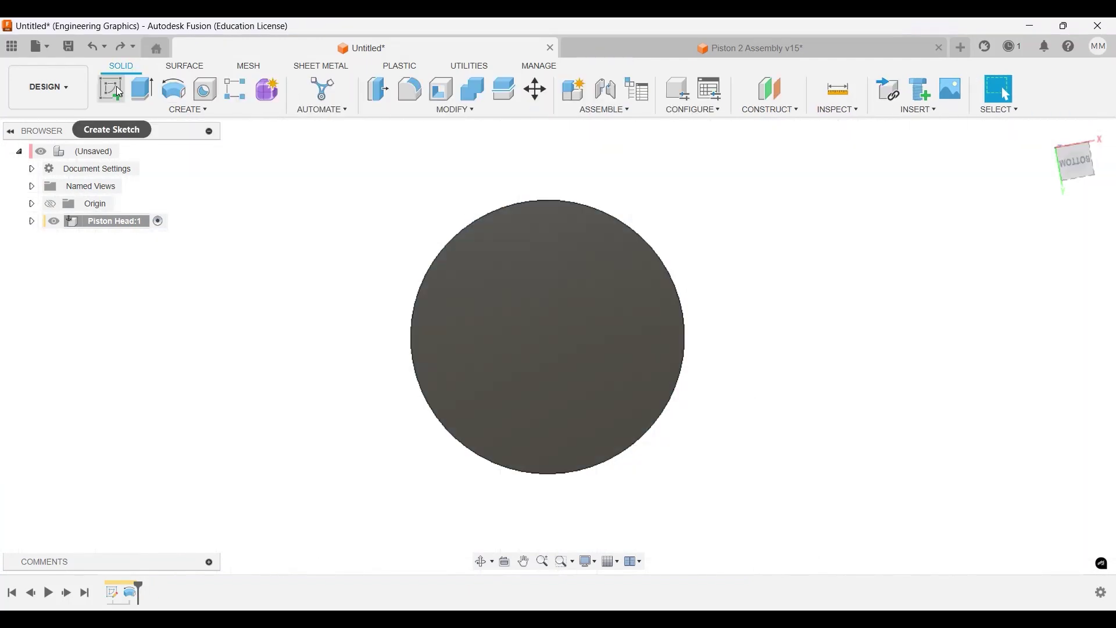
# Sketch a 115 mm diameter circle at the origin on the piston's bottom face and finish.
pyautogui.click(119, 93)
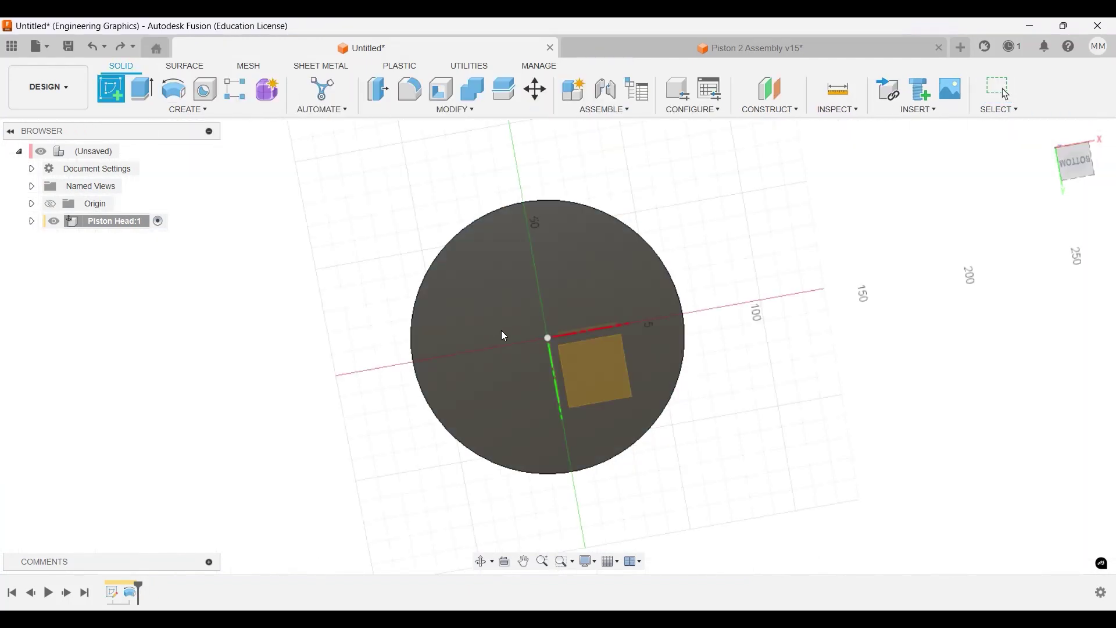
pyautogui.click(501, 330)
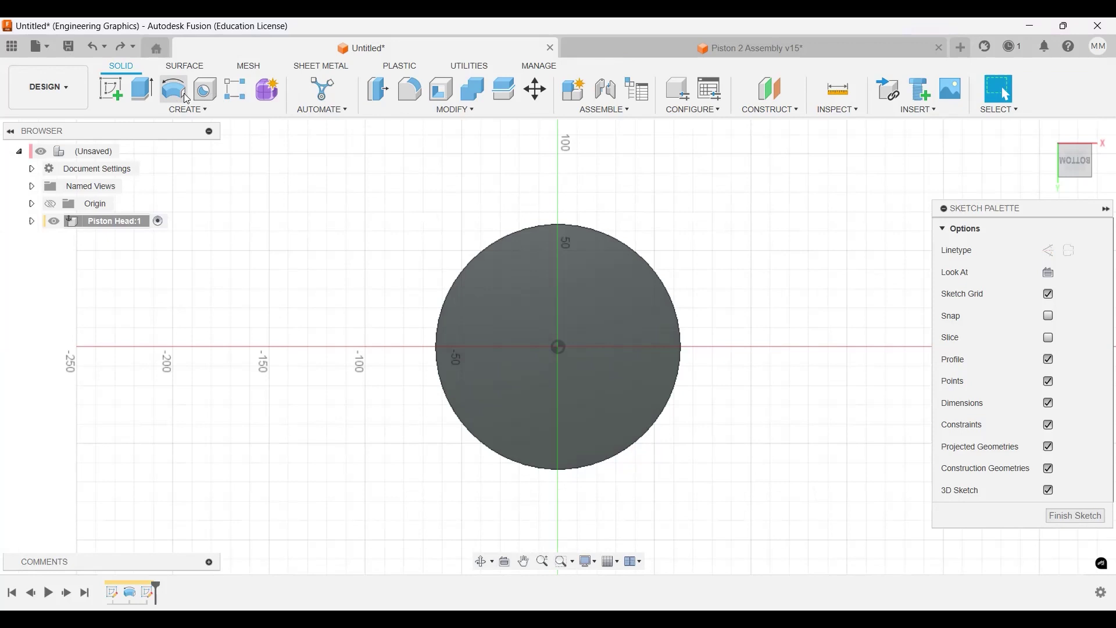
pyautogui.click(184, 93)
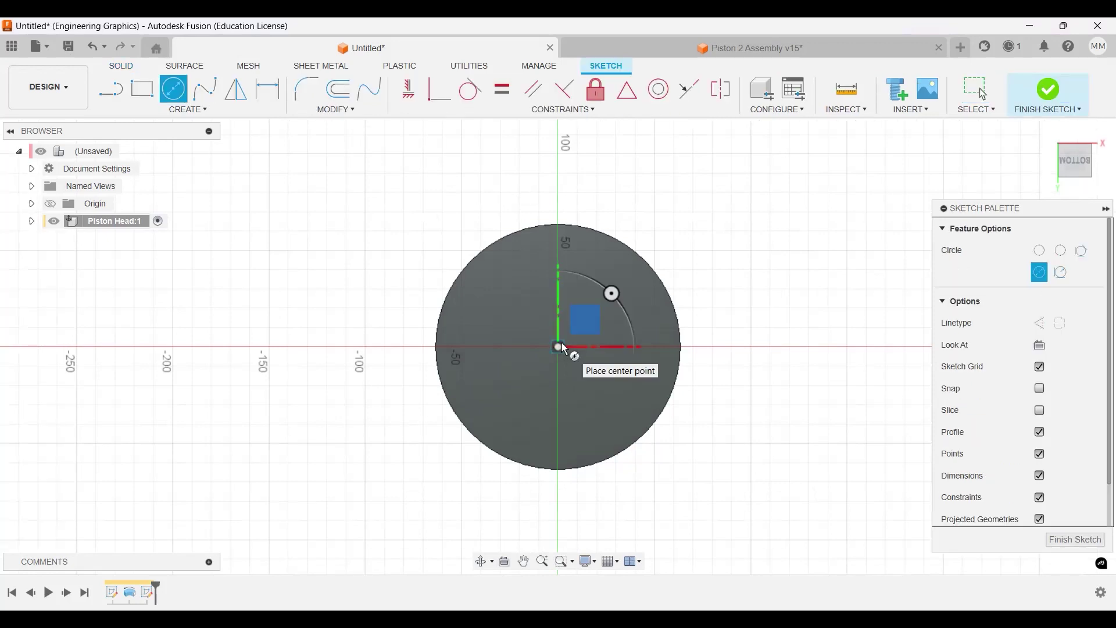
pyautogui.click(608, 410)
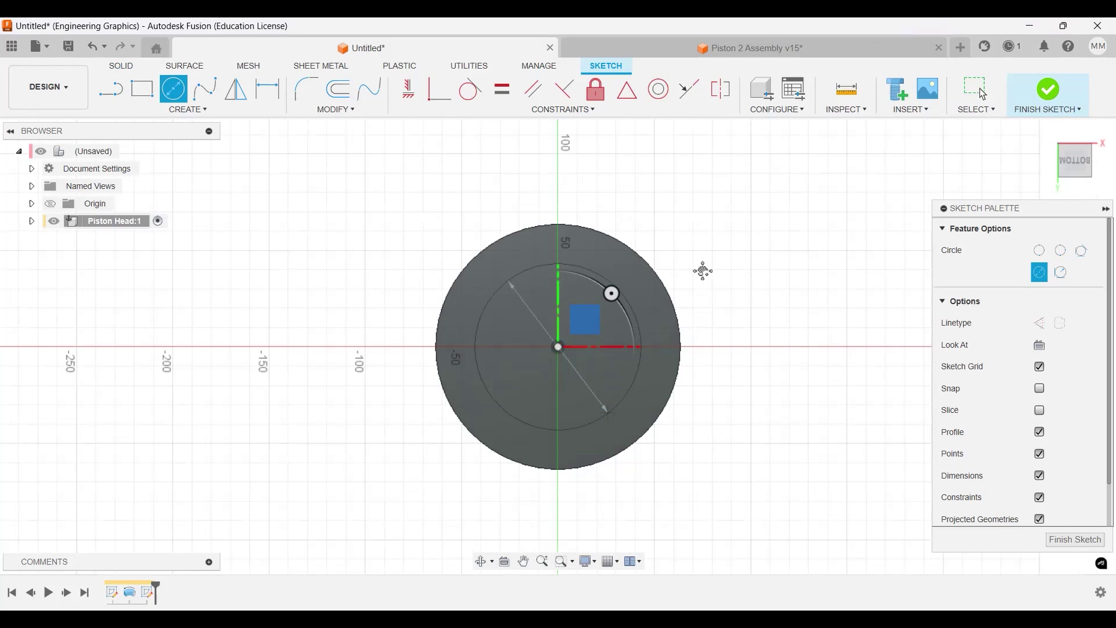
pyautogui.press('Escape')
pyautogui.scroll(2, 735, 308)
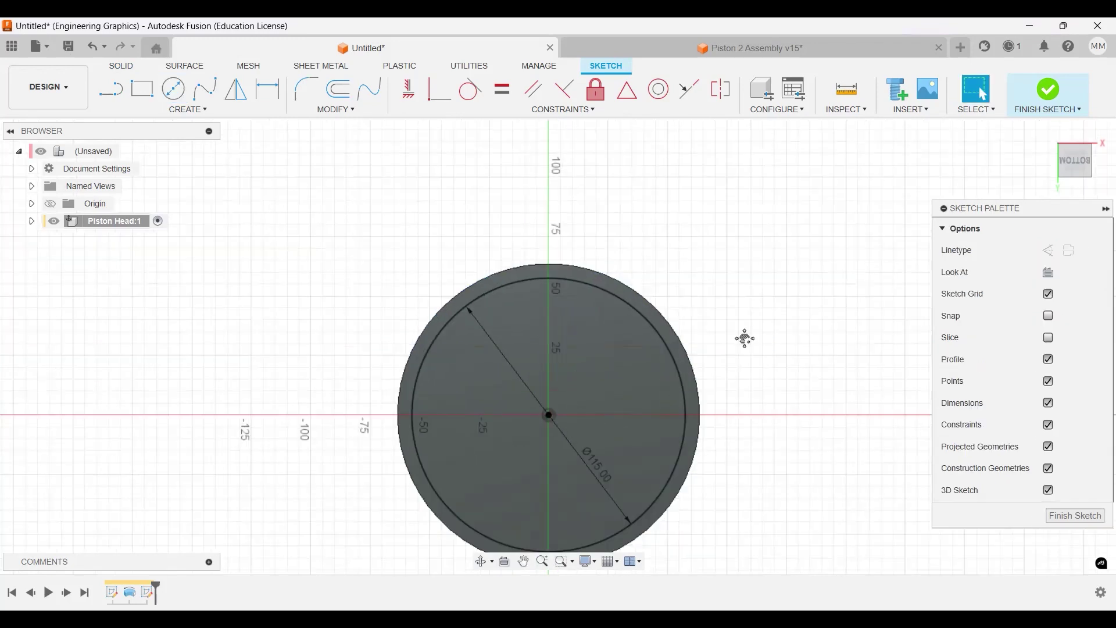
pyautogui.moveTo(742, 337); pyautogui.dragTo(744, 256, button='middle')
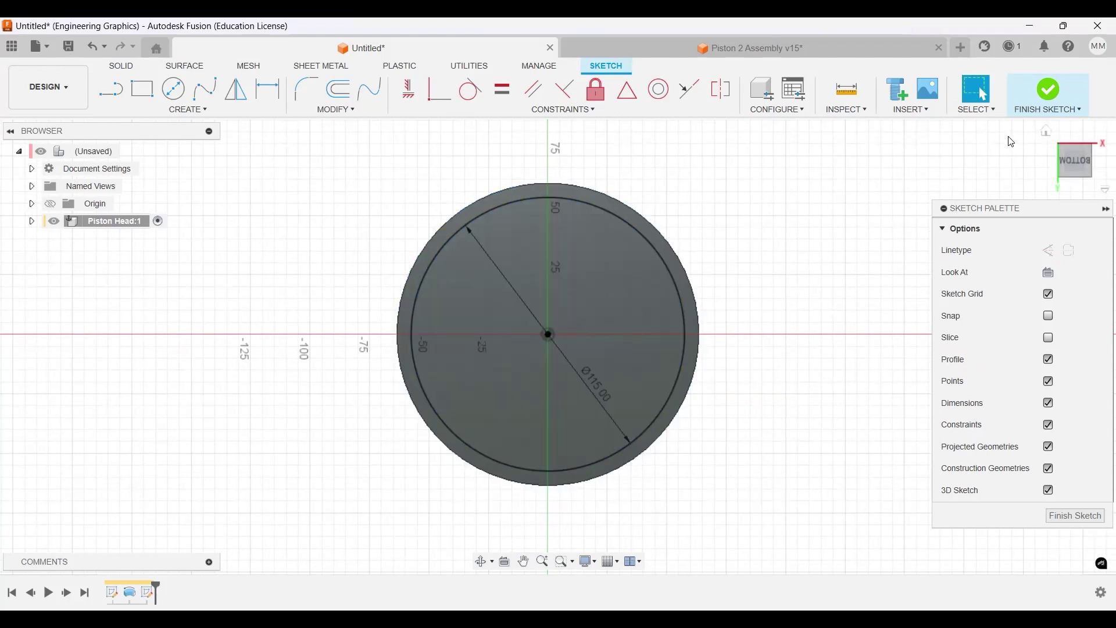
pyautogui.click(1045, 102)
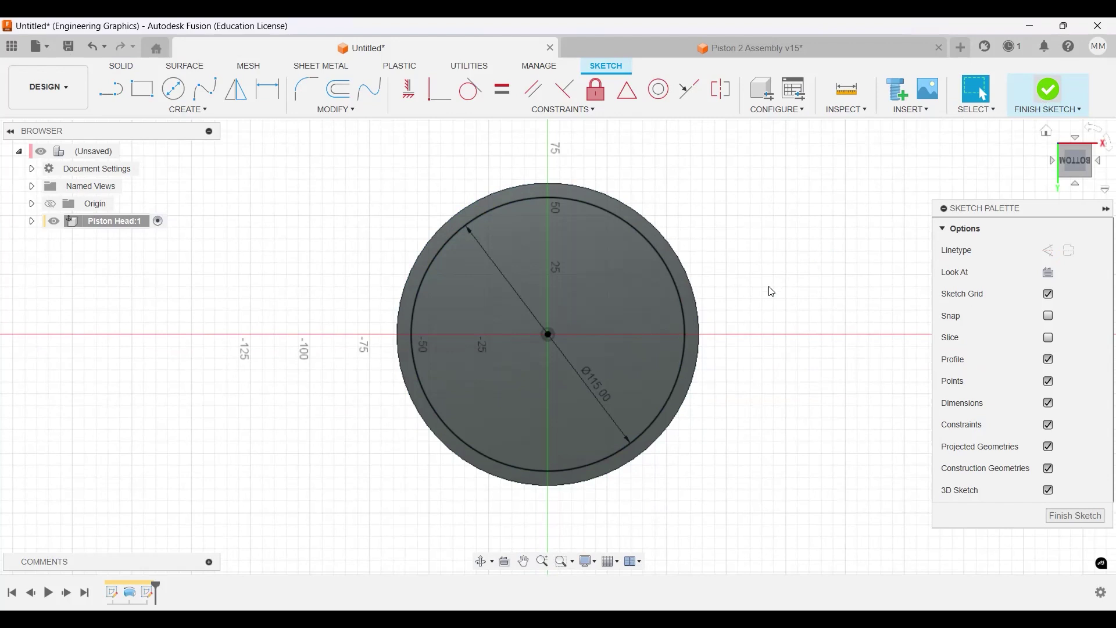
pyautogui.moveTo(755, 274)
pyautogui.keyDown('shift'); pyautogui.mouseDown(button='middle')
pyautogui.moveTo(698, 347)
pyautogui.moveTo(669, 343)
pyautogui.moveTo(679, 340)
pyautogui.mouseUp(button='middle'); pyautogui.keyUp('shift')
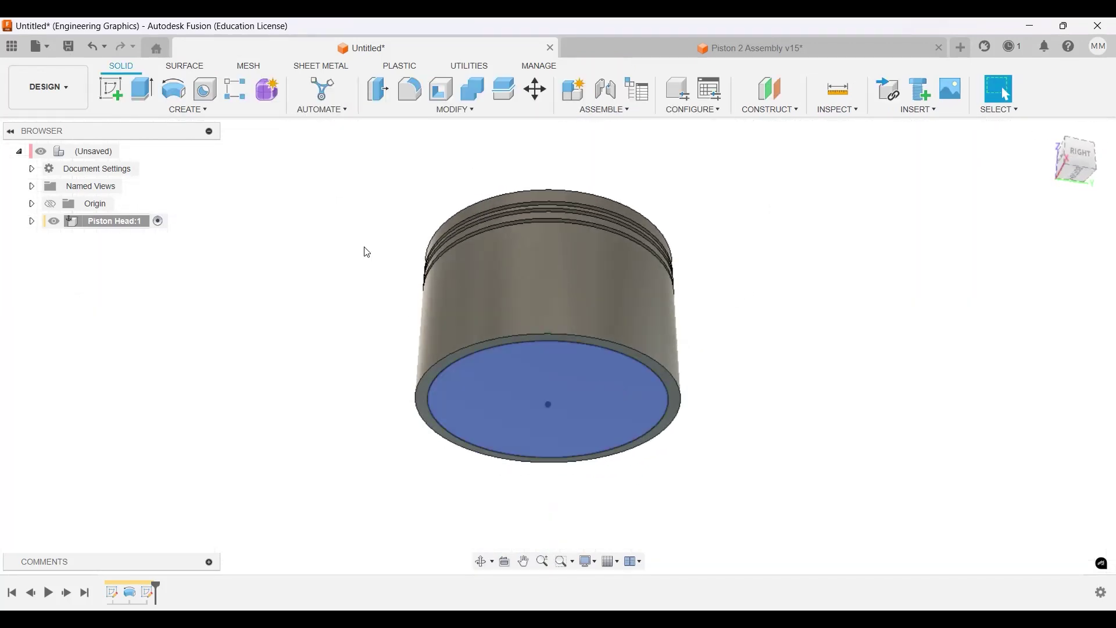
# Extrude-cut the 115 mm circle -74 mm into the piston's underside.
pyautogui.click(137, 84)
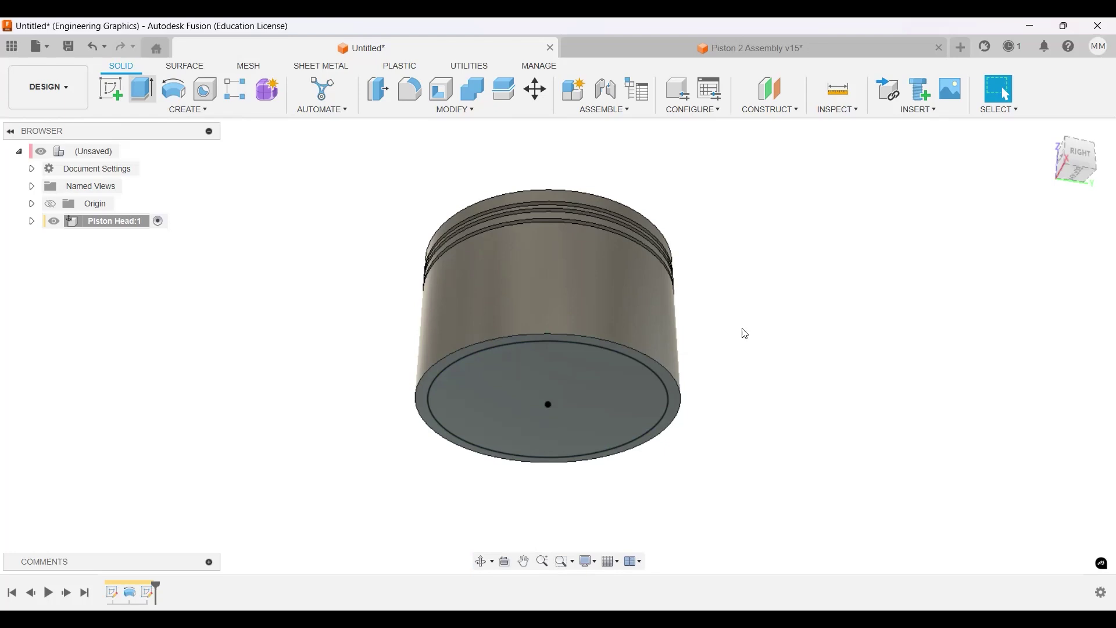
pyautogui.press('e')
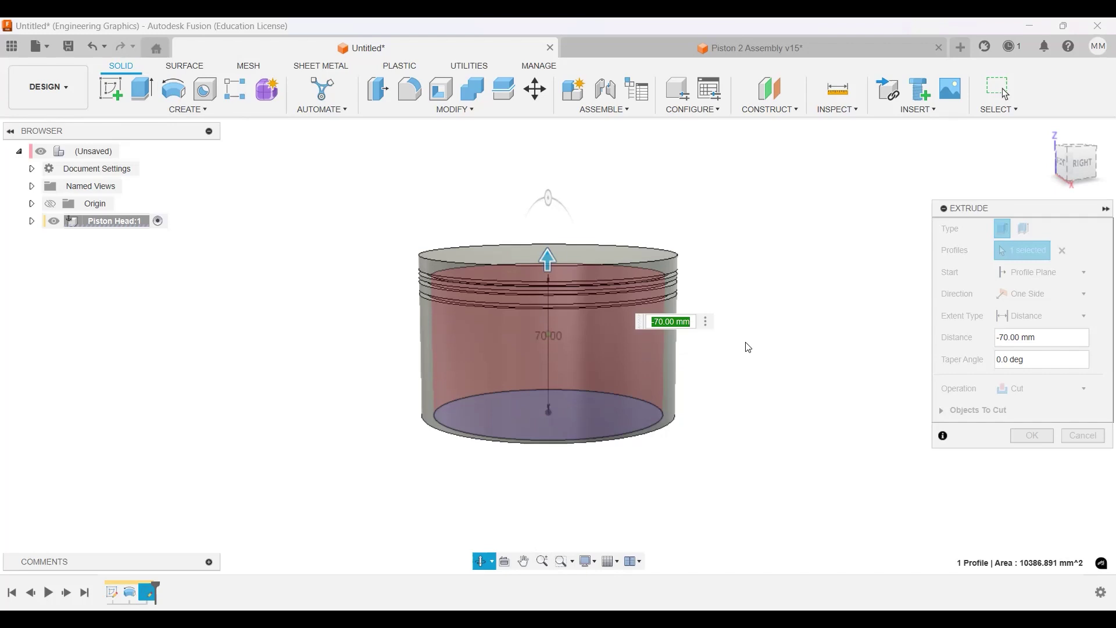
pyautogui.write('-74')
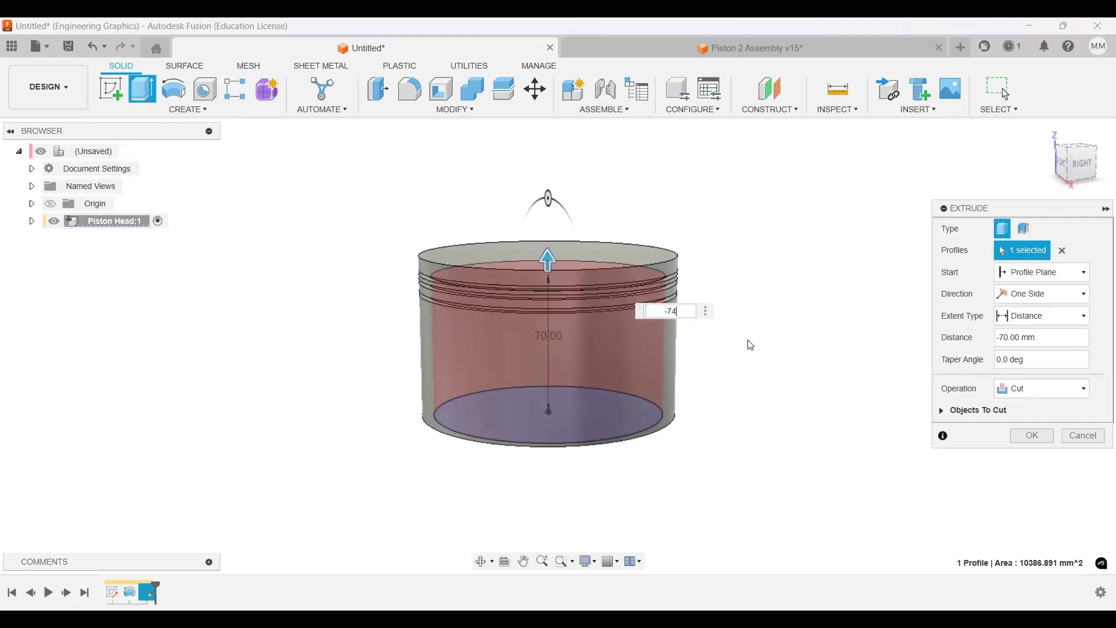
pyautogui.press('Return')
pyautogui.keyDown('shift'); pyautogui.moveTo(748, 331); pyautogui.dragTo(543, 438, button='middle'); pyautogui.keyUp('shift')
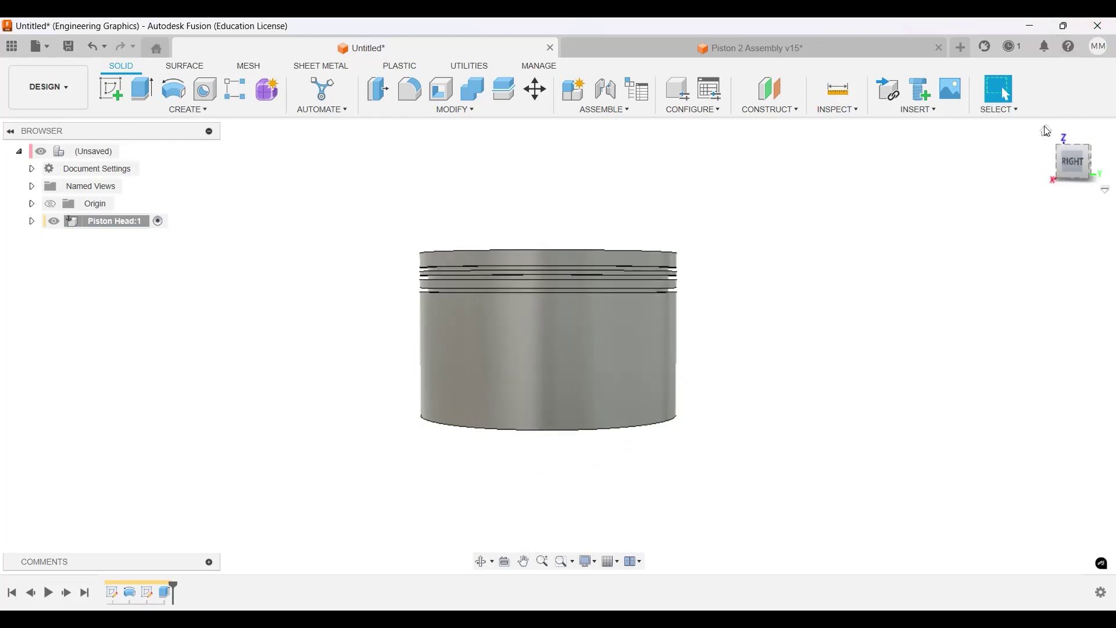
pyautogui.click(1047, 131)
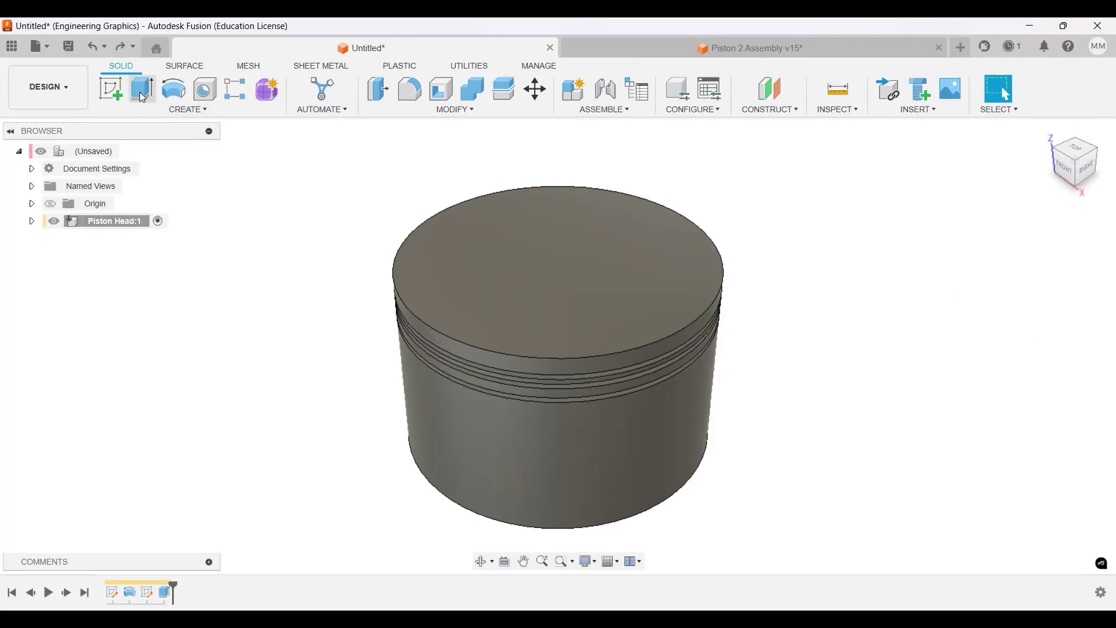
# Draw a two-point rectangle from the origin in a new sketch on the vertical centre plane.
pyautogui.click(111, 89)
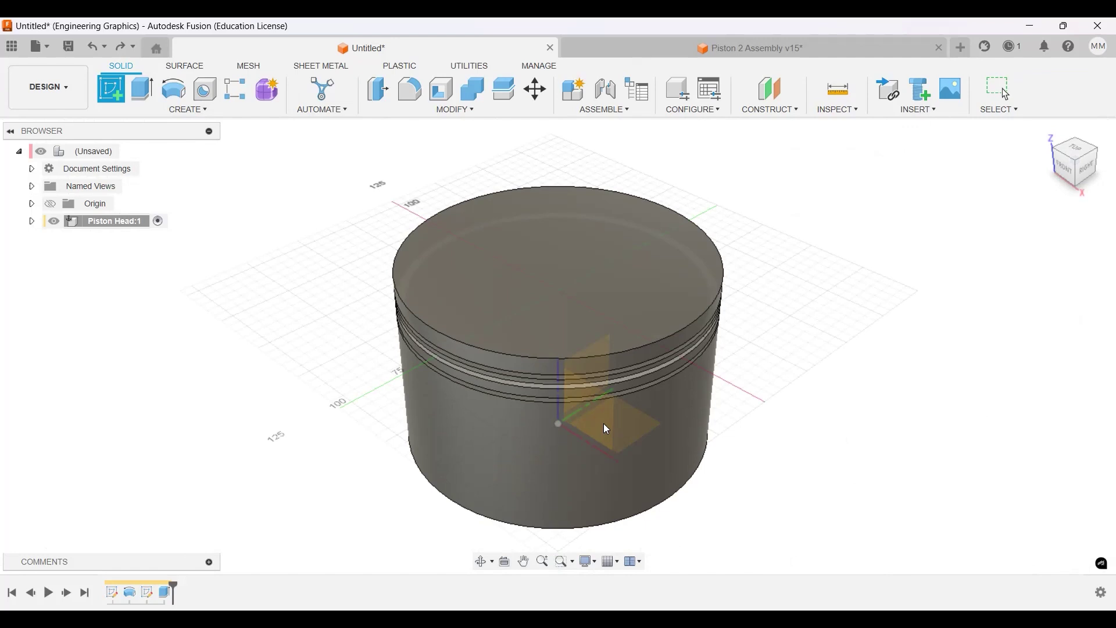
pyautogui.click(597, 422)
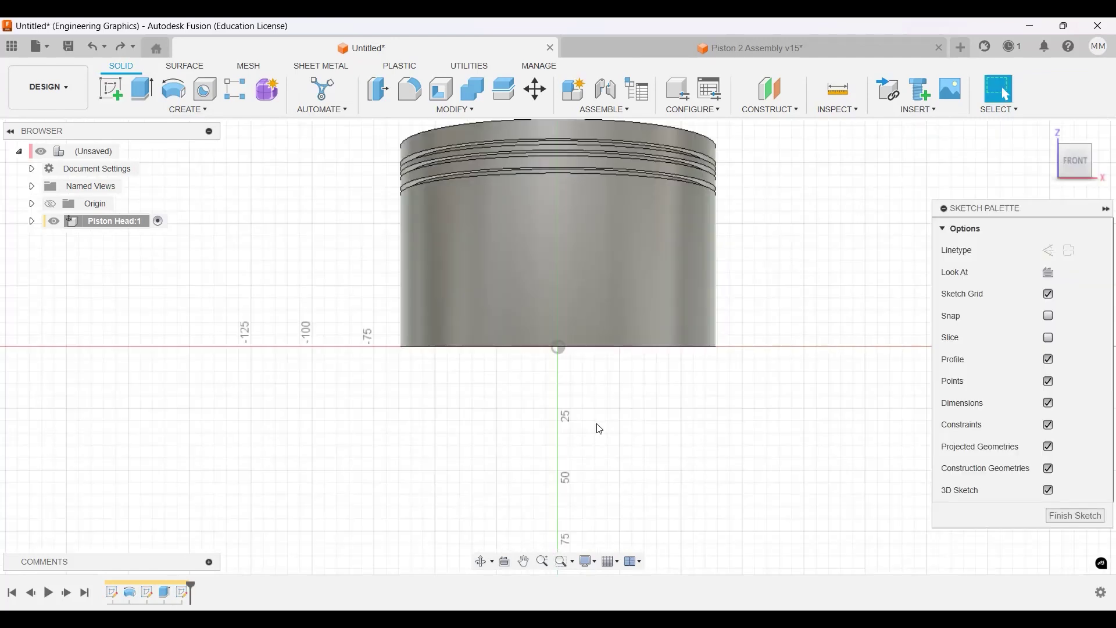
pyautogui.click(145, 89)
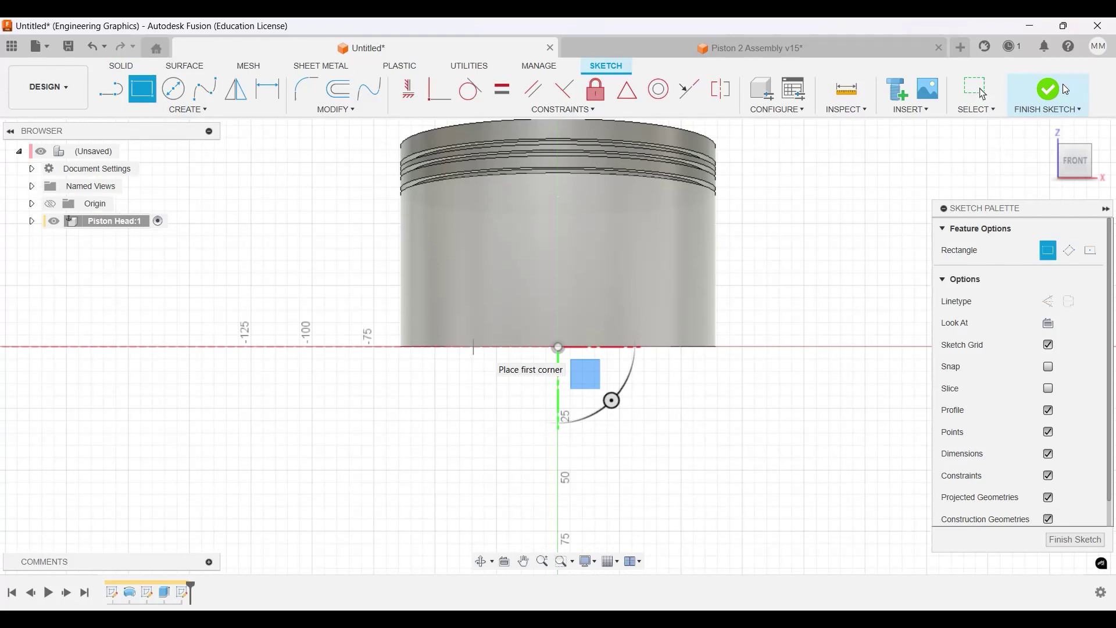
pyautogui.click(640, 256)
pyautogui.press('Escape')
pyautogui.scroll(3, 656, 264)
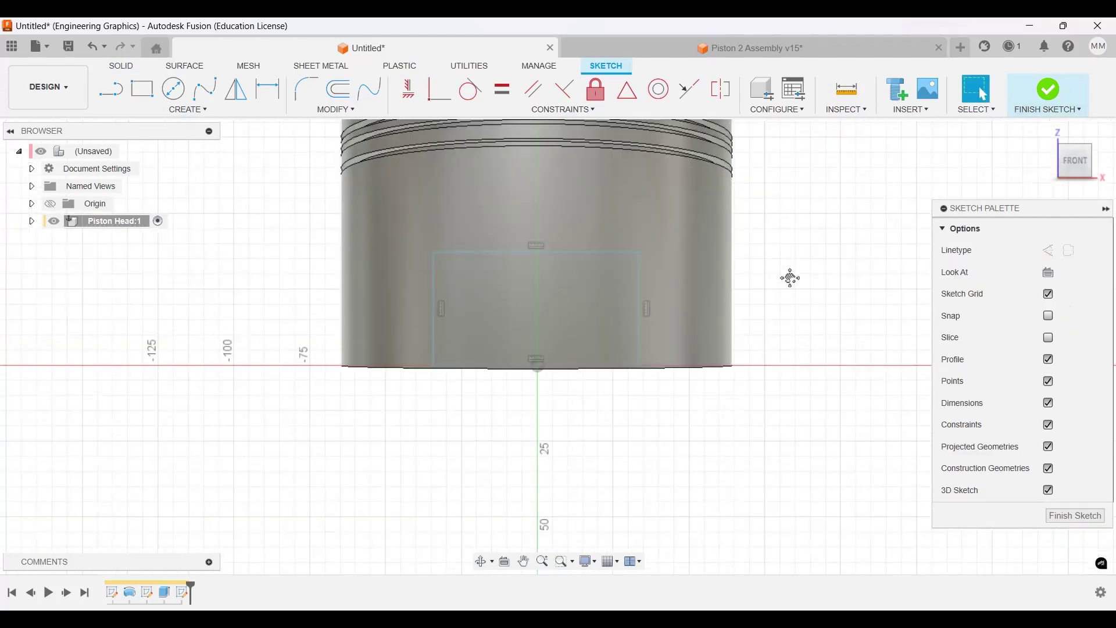
pyautogui.moveTo(789, 277); pyautogui.dragTo(779, 355, button='middle')
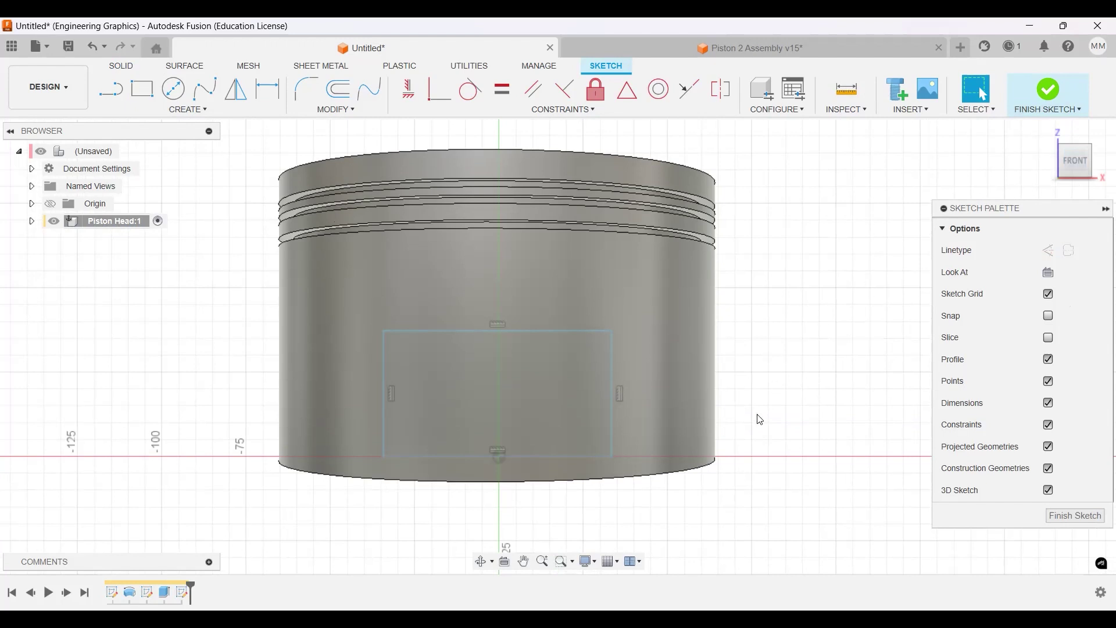
pyautogui.keyDown('shift'); pyautogui.moveTo(722, 475); pyautogui.dragTo(721, 486, button='middle'); pyautogui.keyUp('shift')
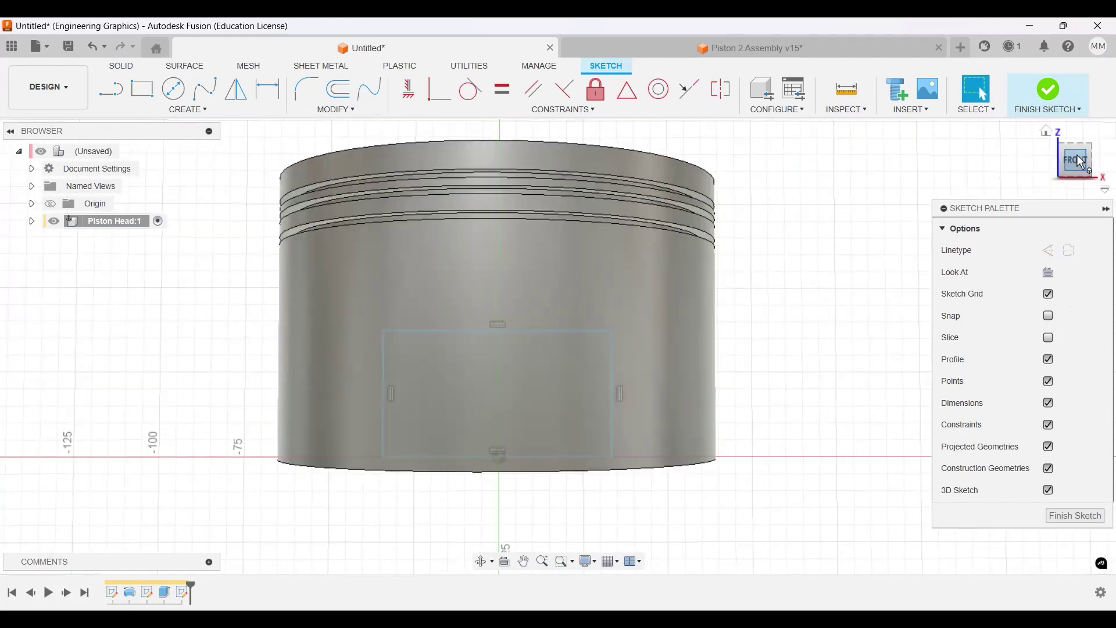
# Dimension the side rectangle 40 mm tall and 76 mm wide.
pyautogui.click(1081, 162)
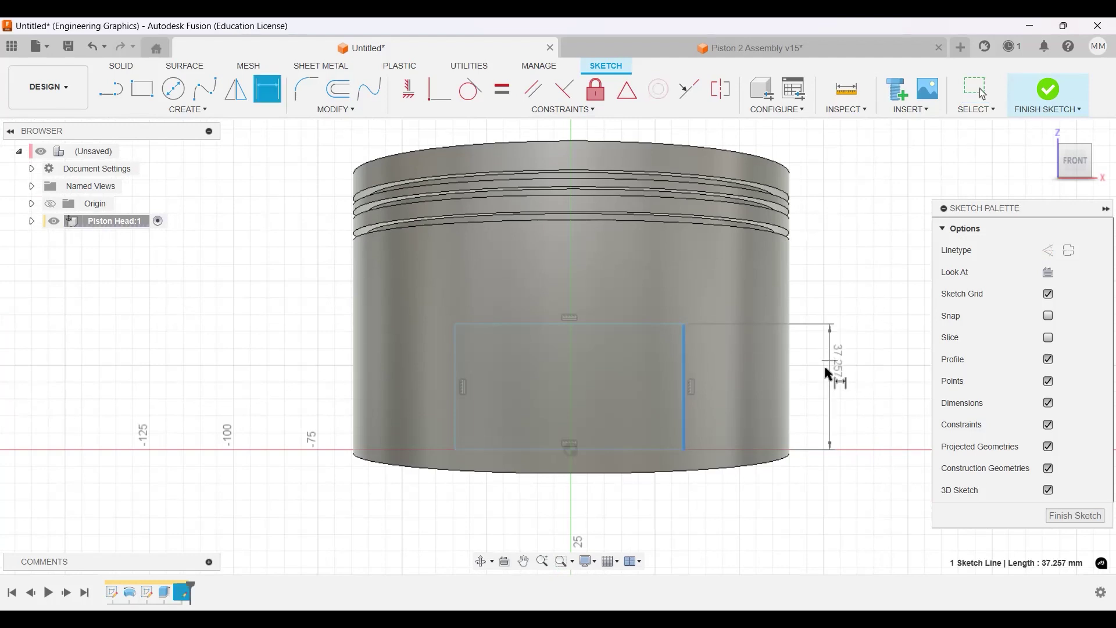
pyautogui.click(824, 371)
pyautogui.write('40')
pyautogui.press('Return')
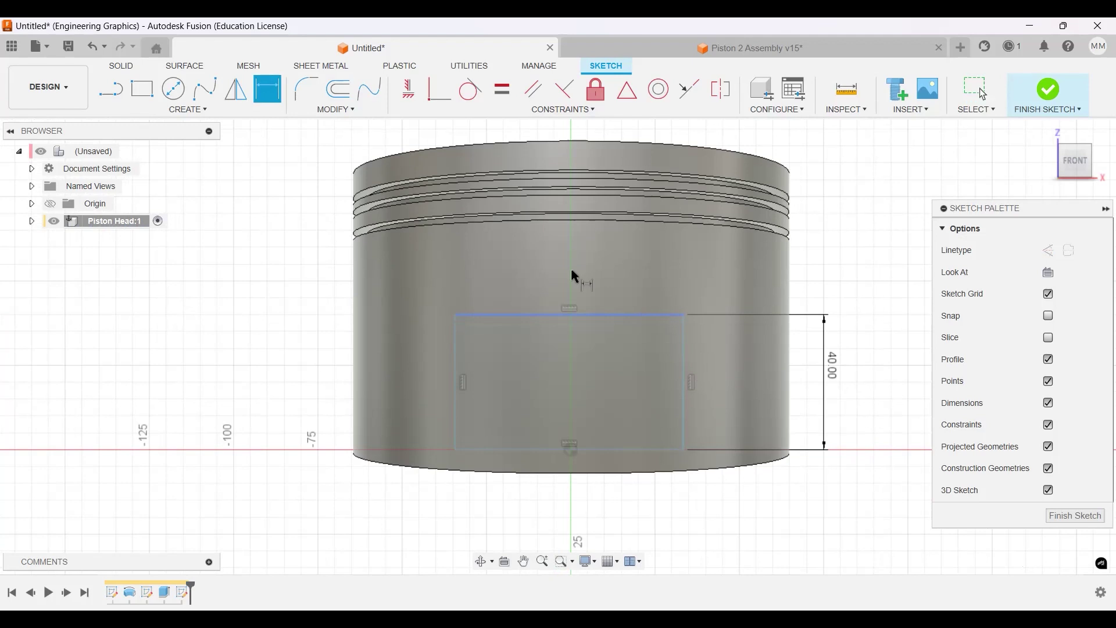
pyautogui.click(573, 271)
pyautogui.write('76')
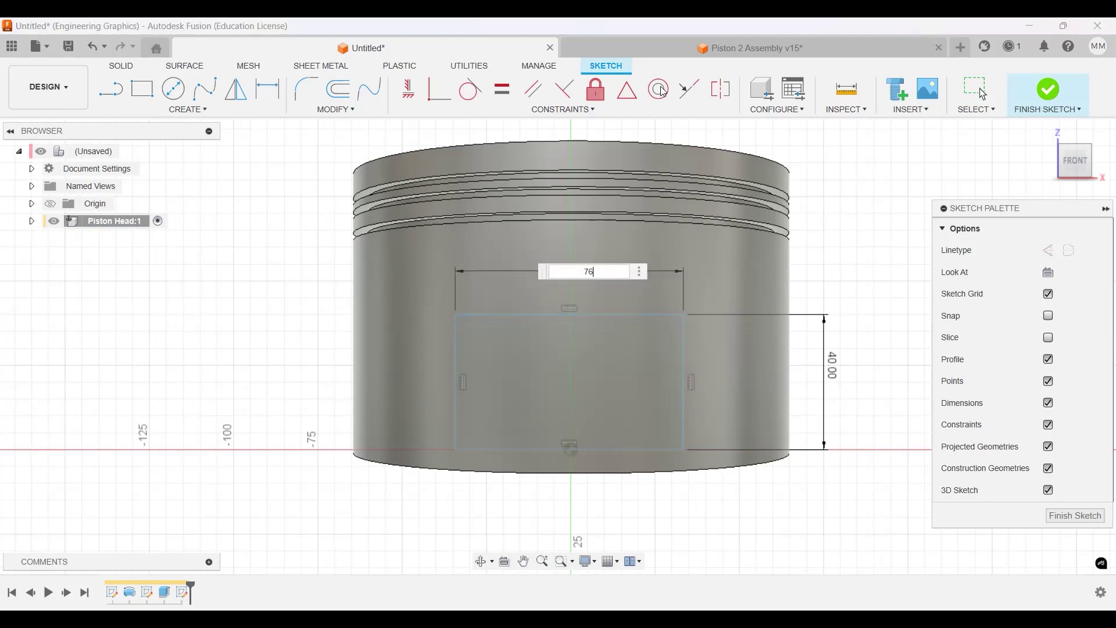
pyautogui.press('Return')
# Centre the rectangle on the vertical axis with a Midpoint constraint.
pyautogui.scroll(2, 563, 384)
pyautogui.click(627, 90)
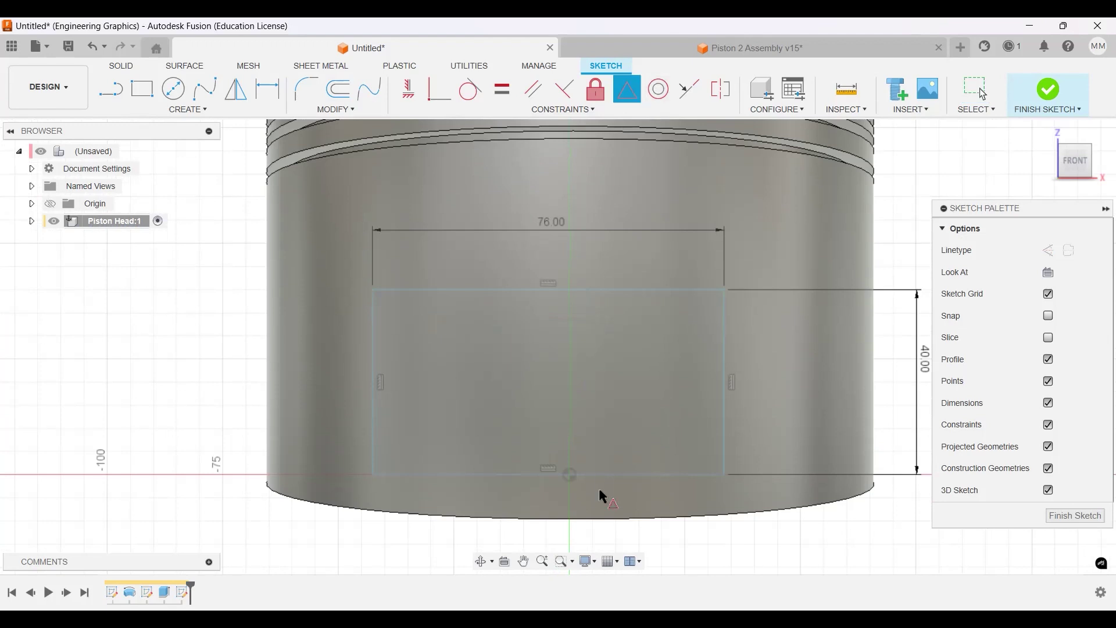
pyautogui.click(570, 473)
pyautogui.scroll(-1, 820, 274)
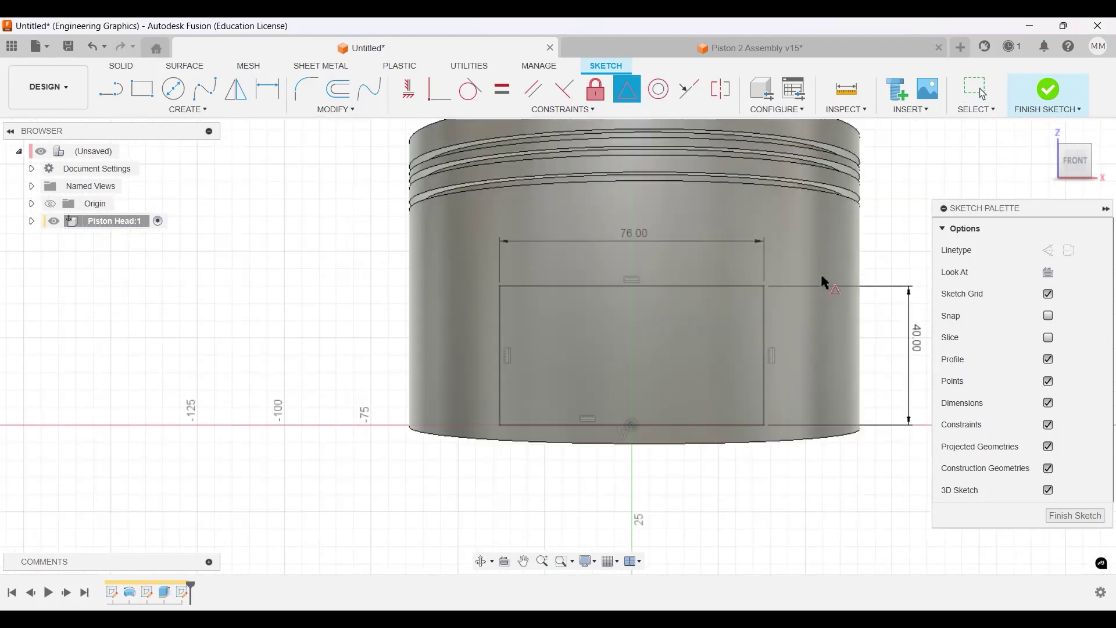